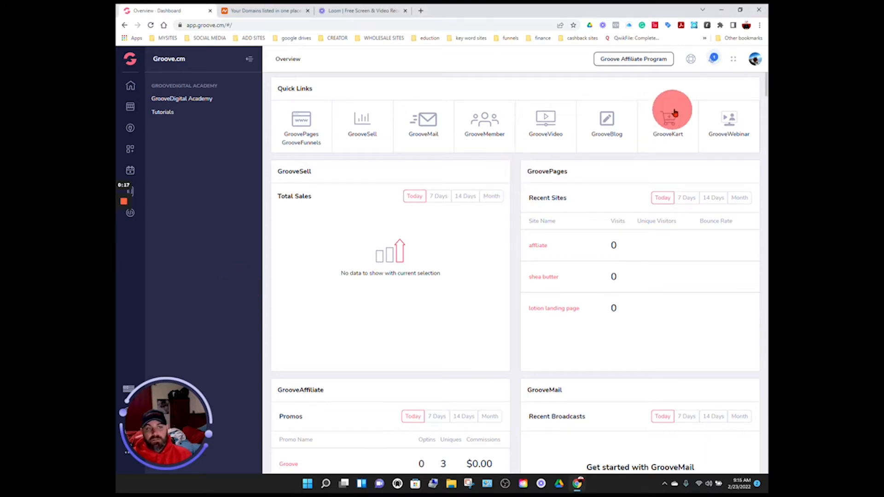
Open the custom domains in the account settings and start adding a domain with the Full Domain/Subdomain Setup
left_click(754, 60)
left_click(678, 94)
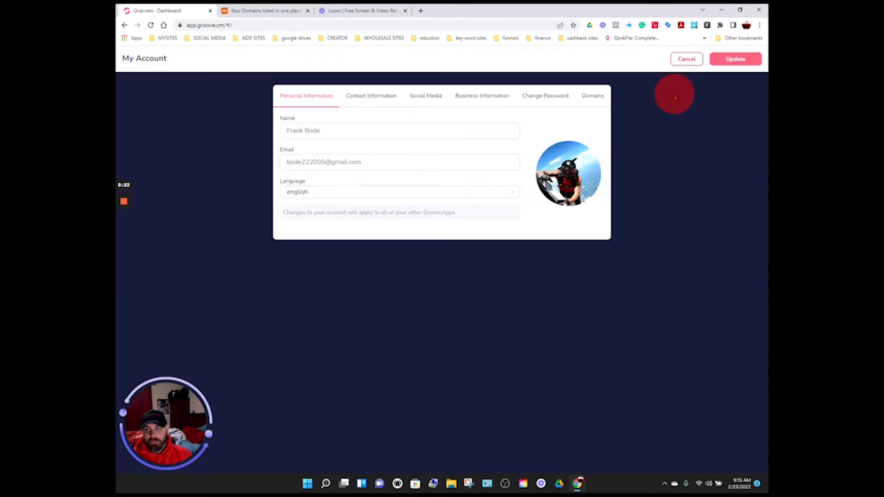
left_click(593, 98)
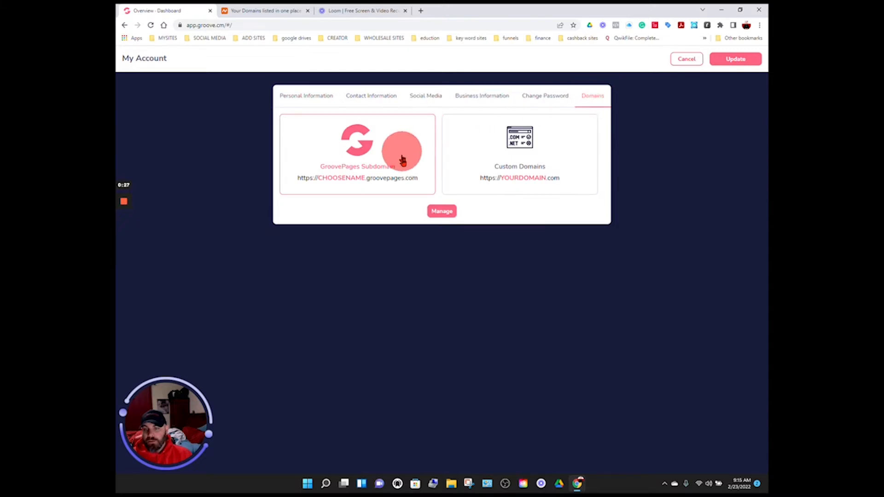
left_click(493, 168)
left_click(442, 210)
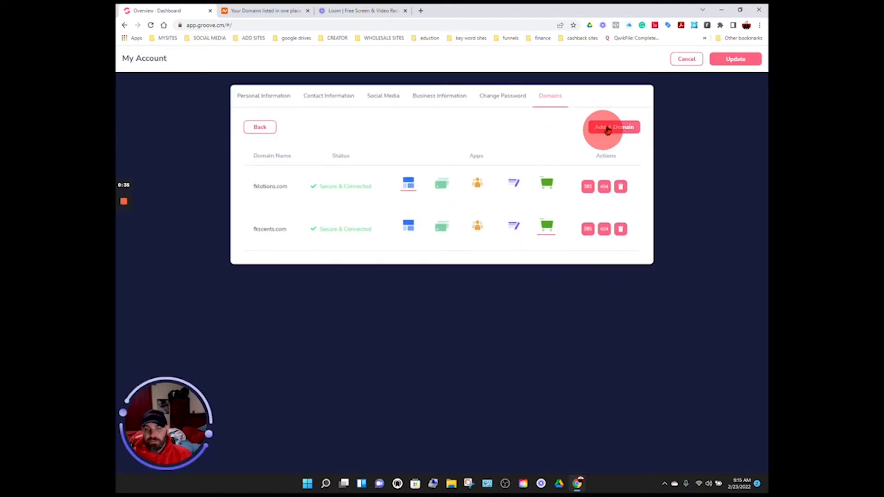
left_click(605, 131)
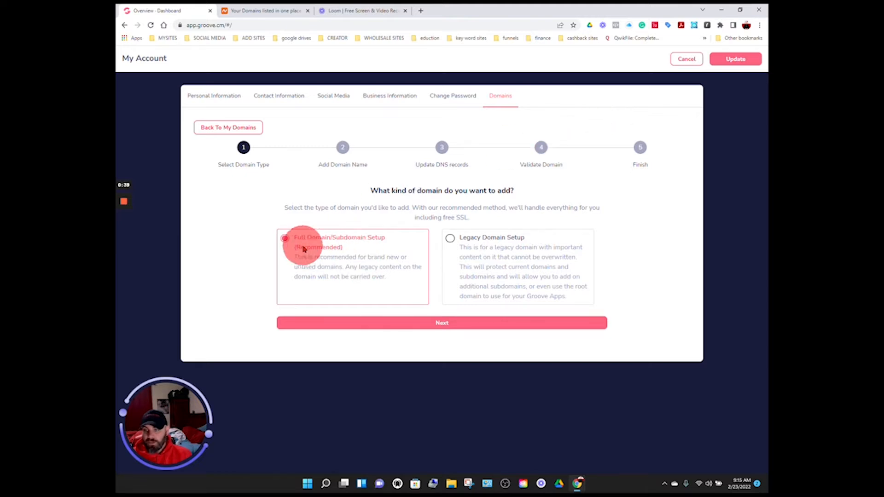
left_click(442, 322)
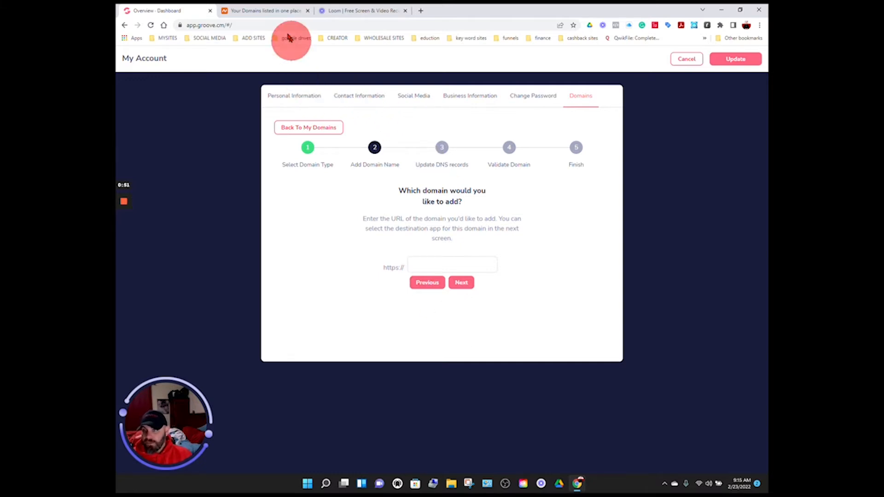
Switch to Namecheap and copy the domain name groovescent.com from the domain list
left_click(269, 10)
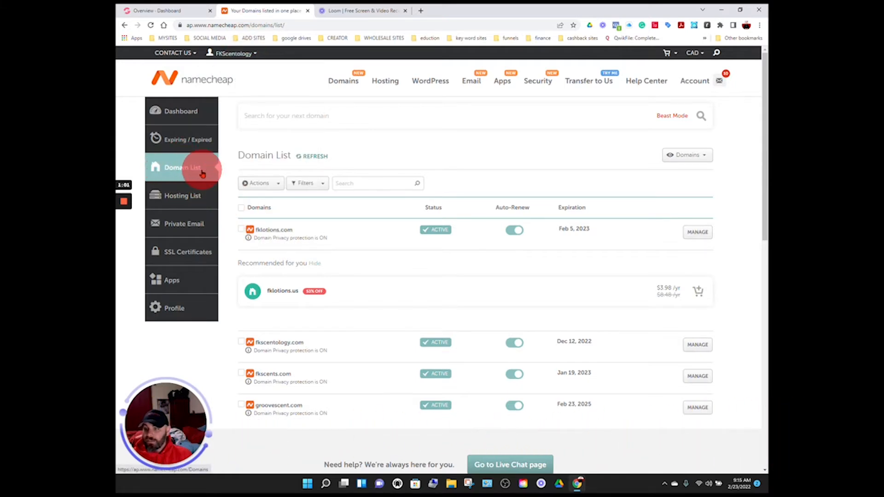
left_click(267, 236)
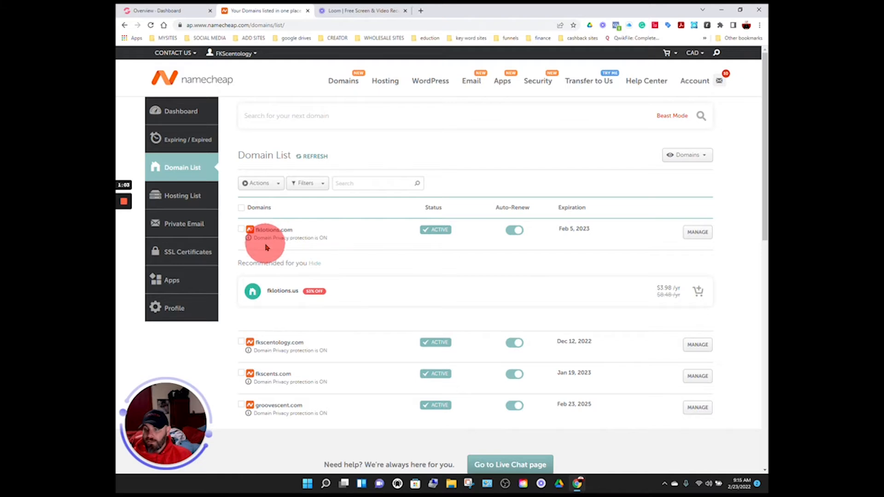
scroll(266, 246, "down", 2)
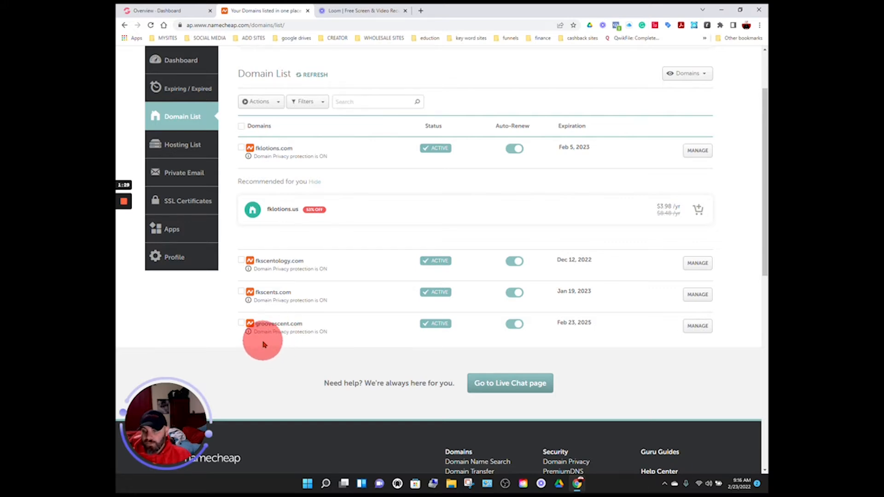
left_click_drag(304, 325, 256, 326)
right_click(259, 325)
left_click(272, 330)
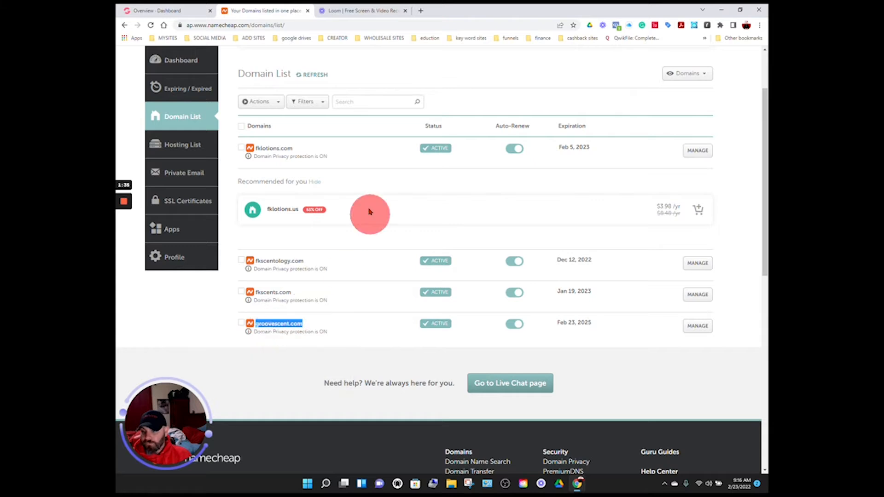
Back in Groove, enter groovescent.com as the domain to add and continue to the DNS records
left_click(179, 12)
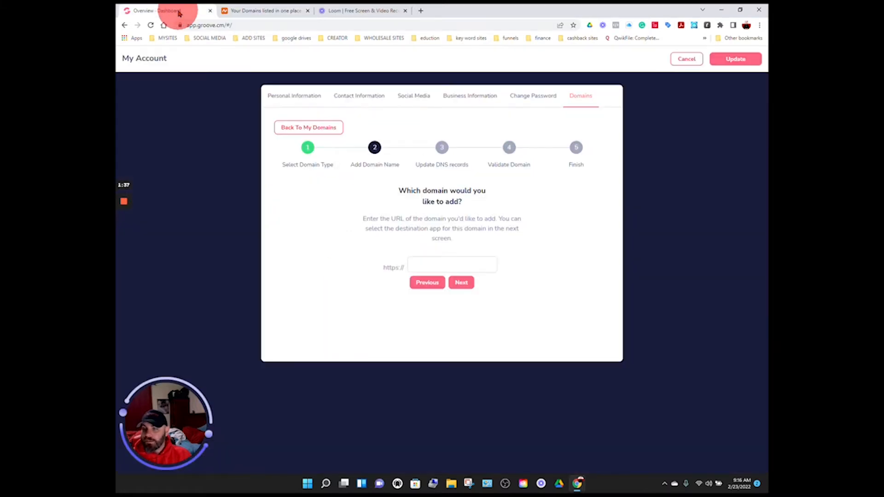
right_click(418, 265)
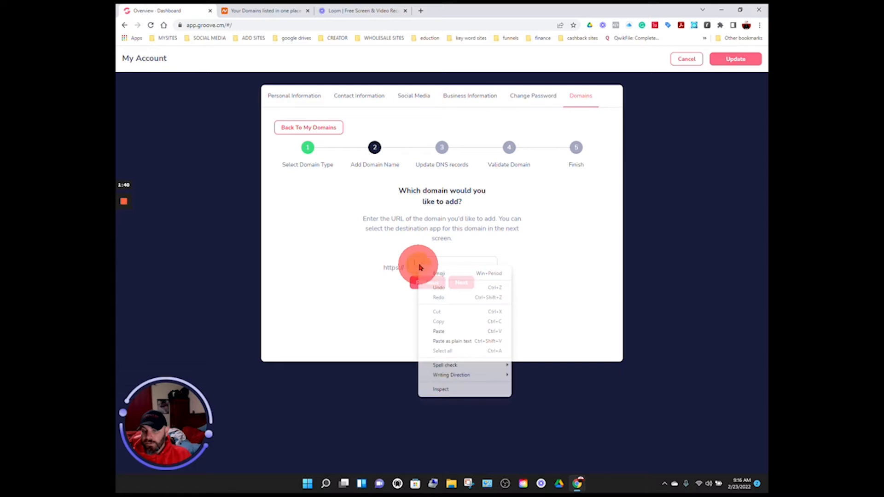
left_click(448, 330)
left_click(461, 283)
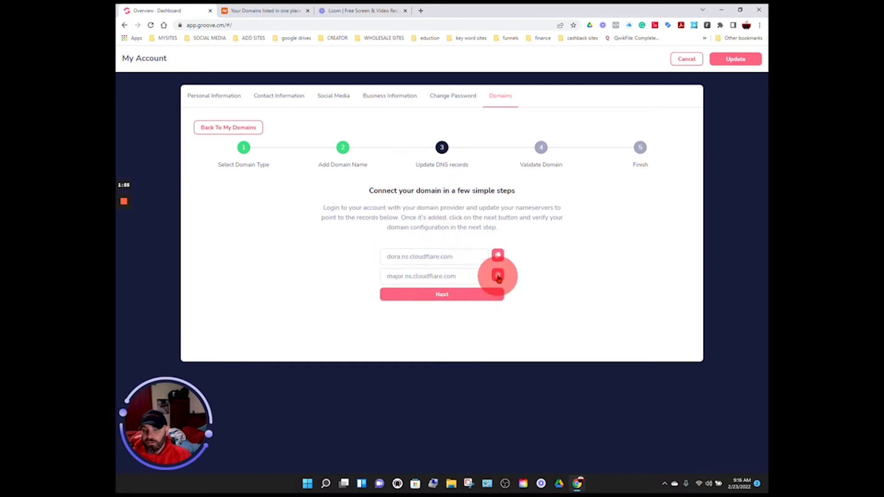
Copy the first nameserver, dora.ns.cloudflare.com, from the DNS update instructions
left_click(498, 256)
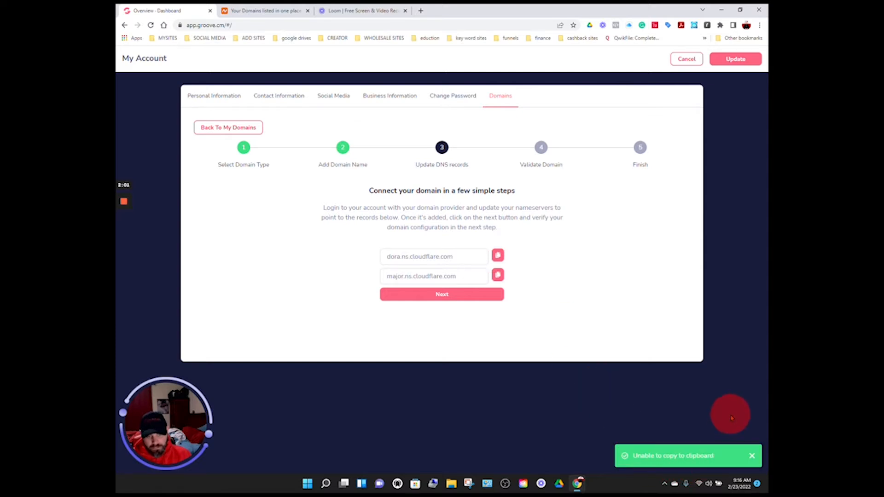
double_click(439, 256)
left_click_drag(438, 256, 449, 255)
right_click(437, 257)
left_click(453, 264)
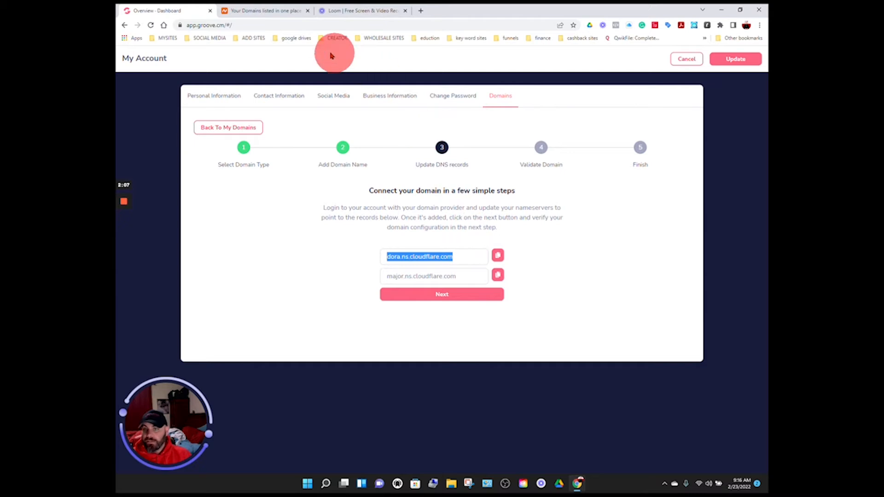
In Namecheap, set the nameservers of groovescent.com to Custom DNS and enter dora.ns.cloudflare.com as Nameserver 1
left_click(294, 14)
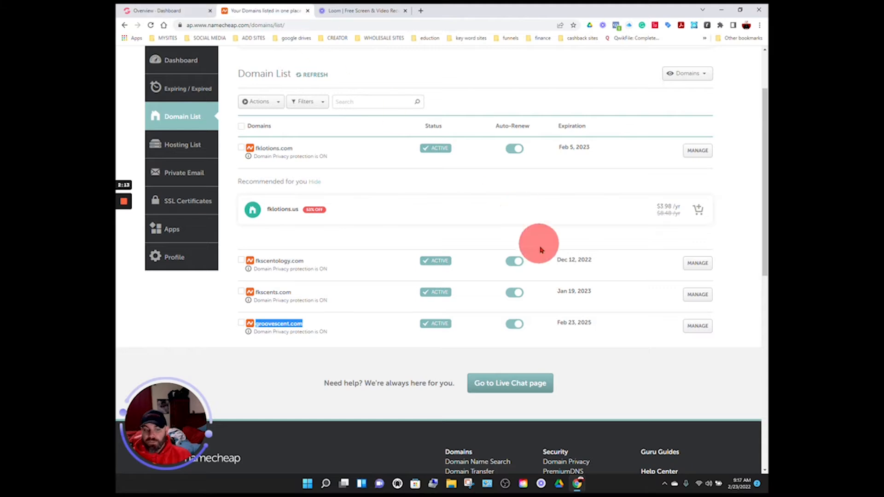
left_click(697, 327)
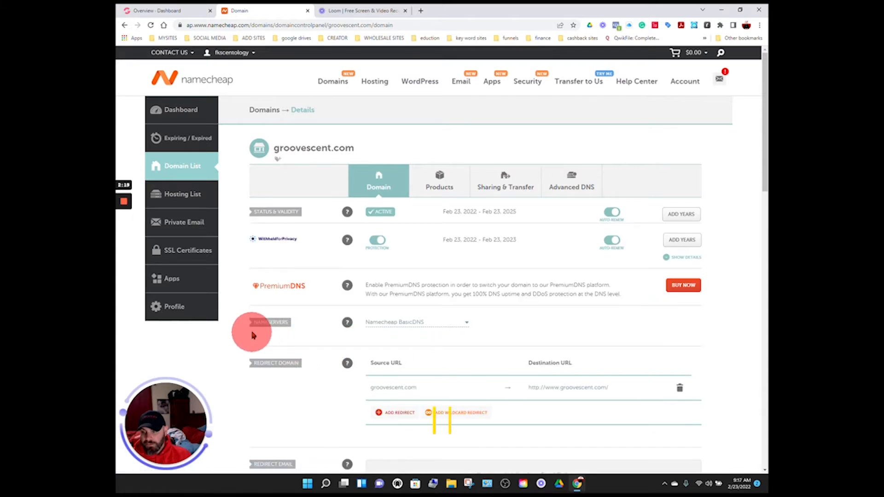
left_click(466, 326)
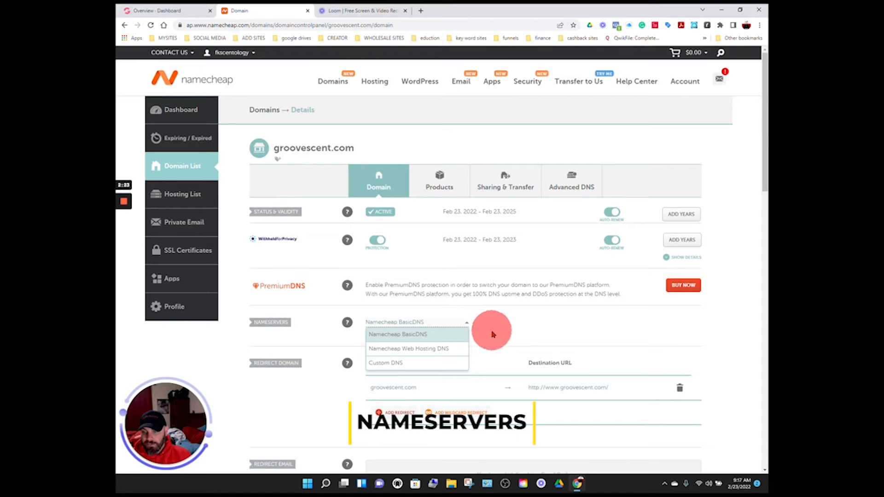
left_click(404, 366)
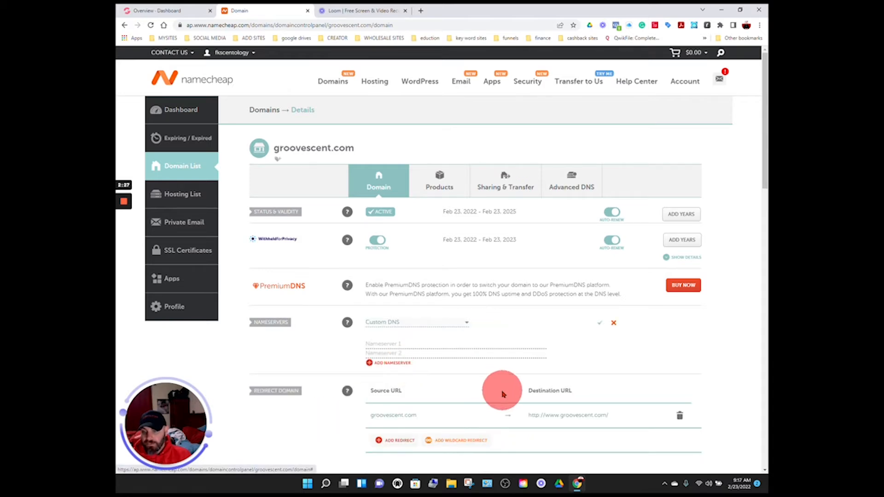
left_click(395, 344)
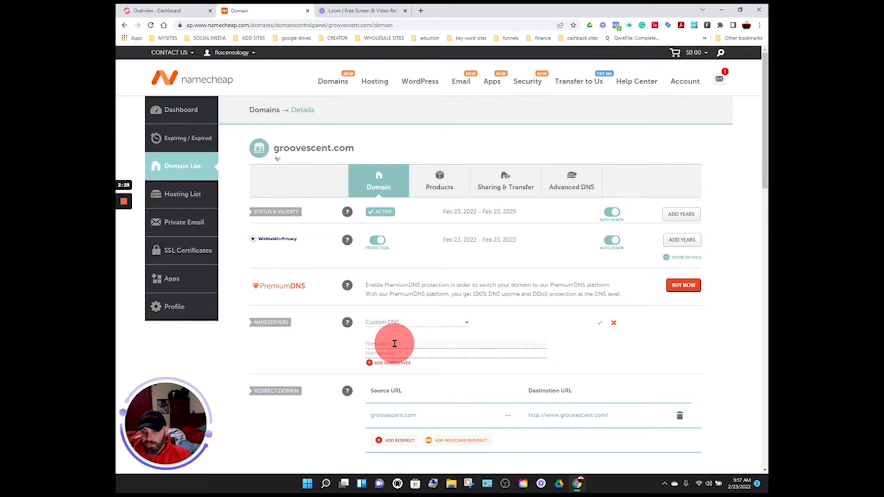
right_click(395, 343)
left_click(419, 277)
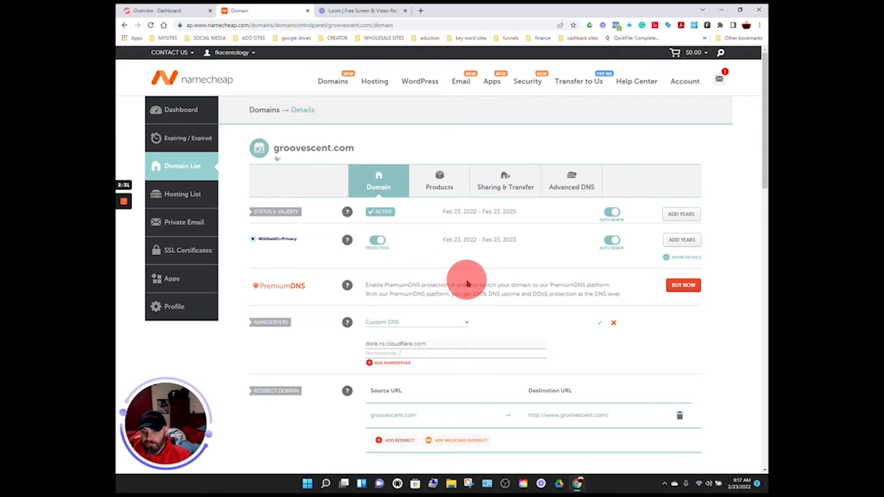
Return to Groove and copy the second nameserver, major.ns.cloudflare.com
left_click(192, 12)
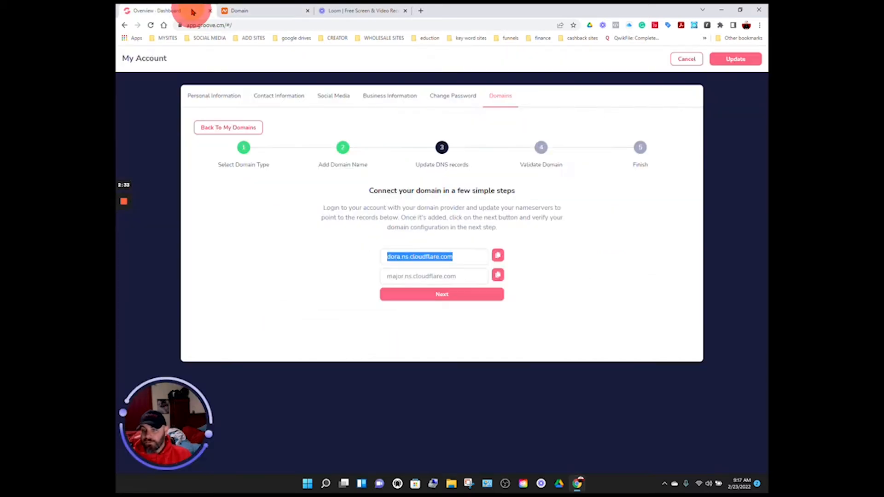
left_click(498, 277)
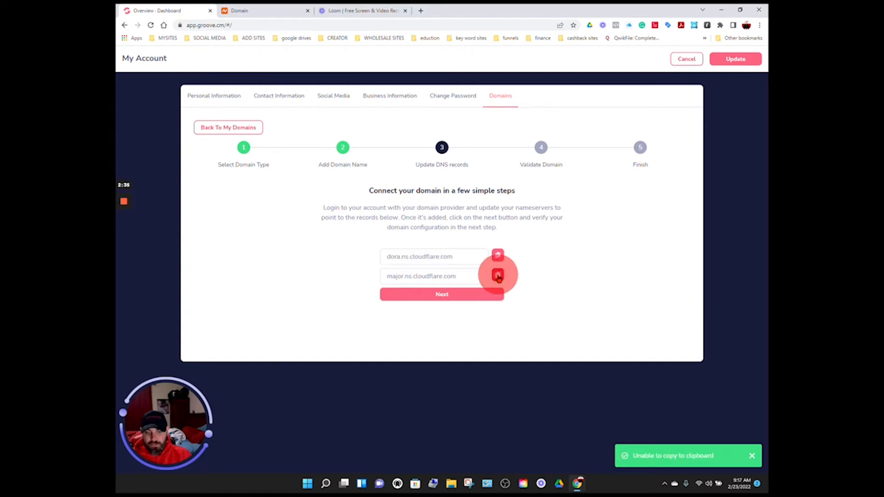
double_click(461, 273)
left_click_drag(461, 272, 449, 275)
right_click(453, 279)
left_click(470, 286)
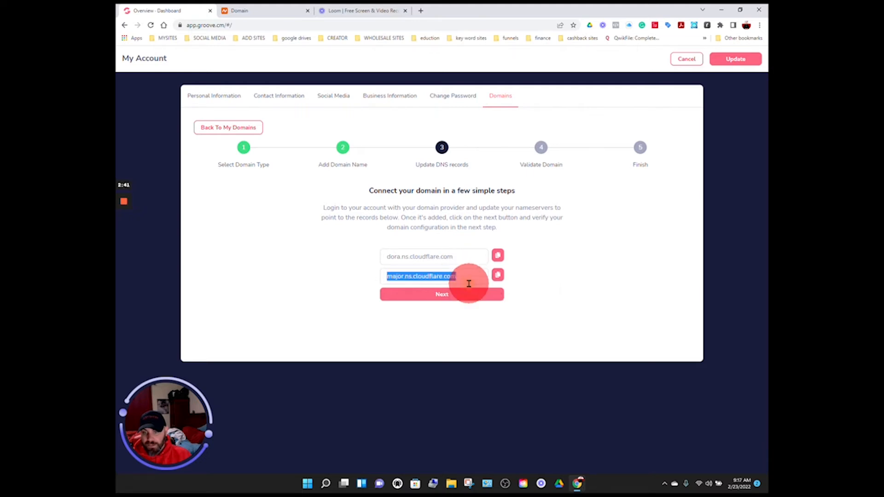
In Namecheap, enter major.ns.cloudflare.com as Nameserver 2 and save the custom nameservers
left_click(277, 14)
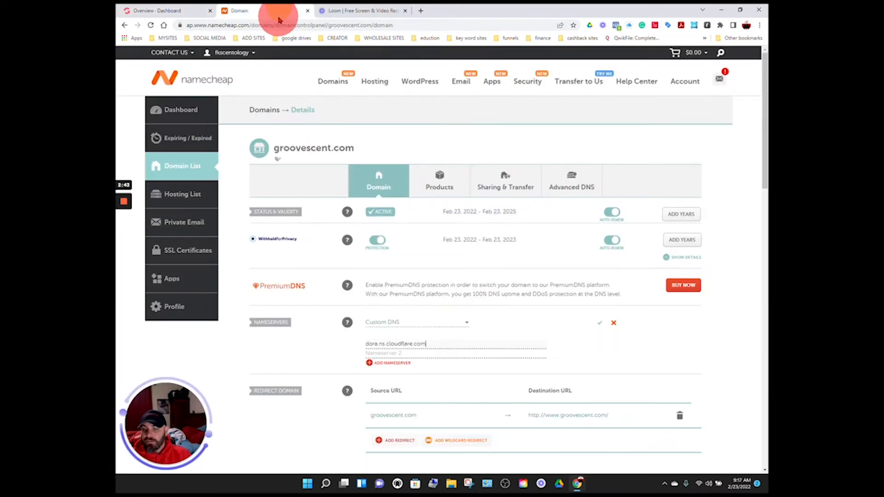
right_click(374, 352)
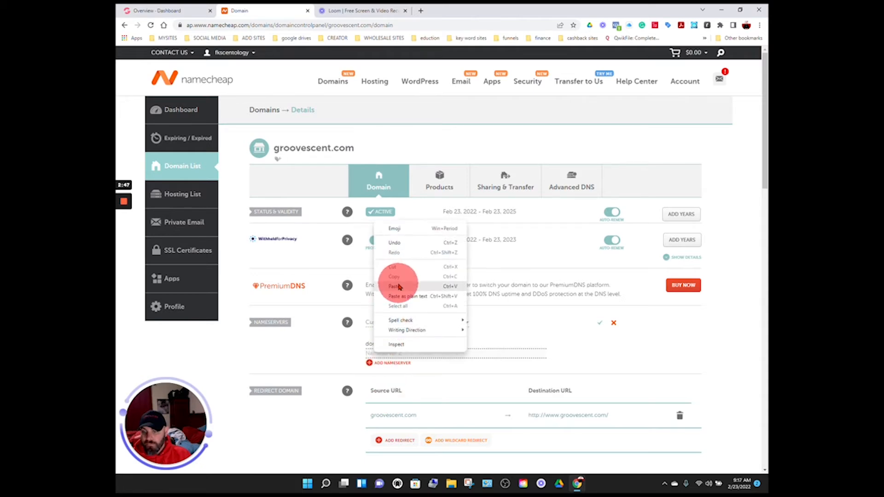
left_click(395, 286)
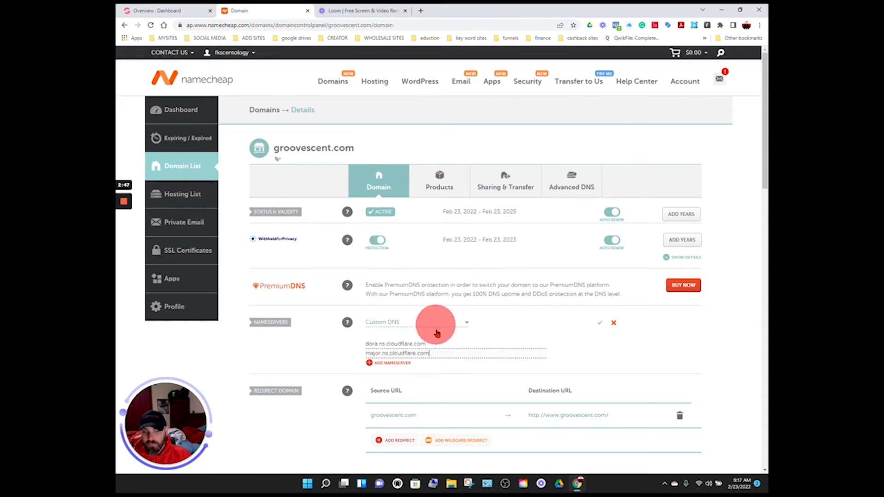
left_click(600, 325)
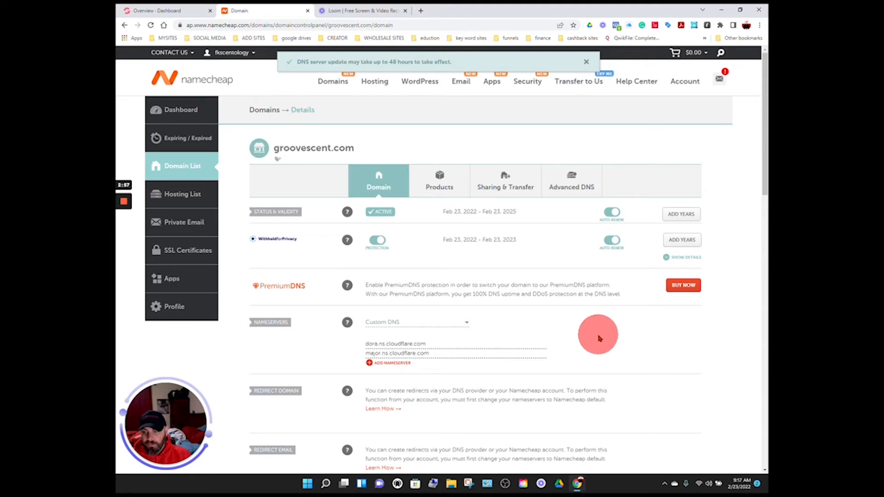
Return to Groove, validate the DNS records of the new domain and complete the domain setup process
left_click(184, 10)
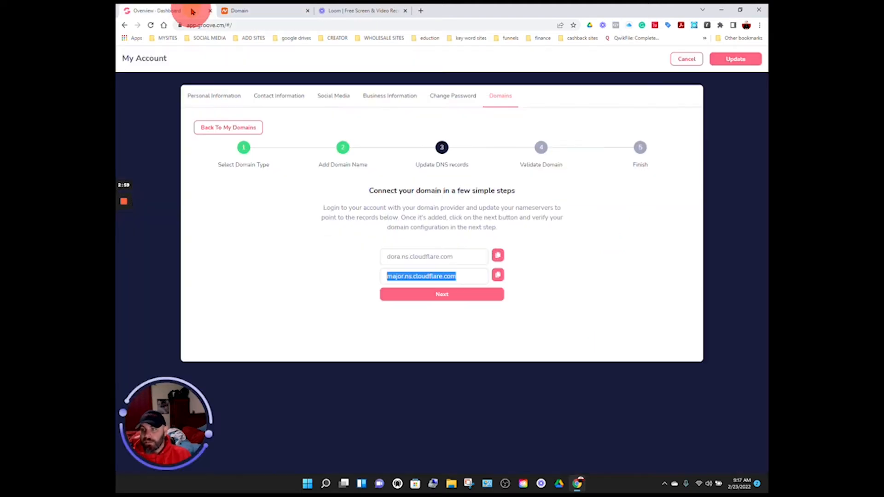
left_click(397, 302)
left_click(451, 298)
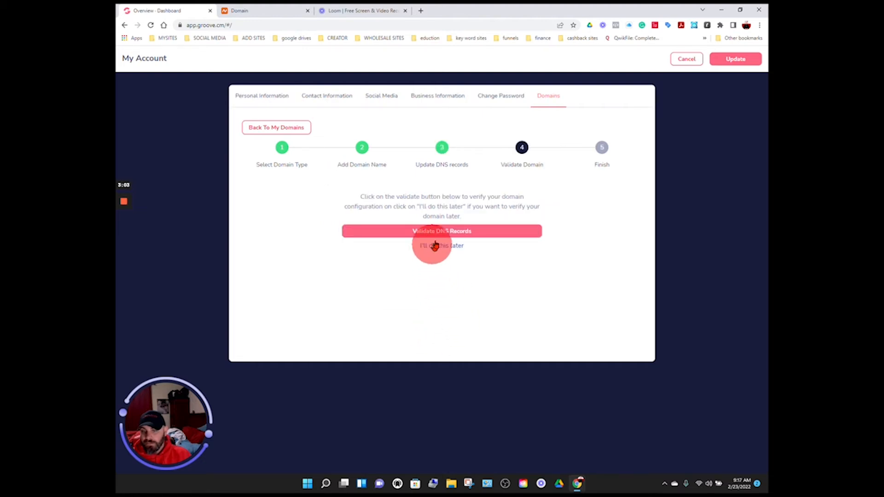
left_click(451, 232)
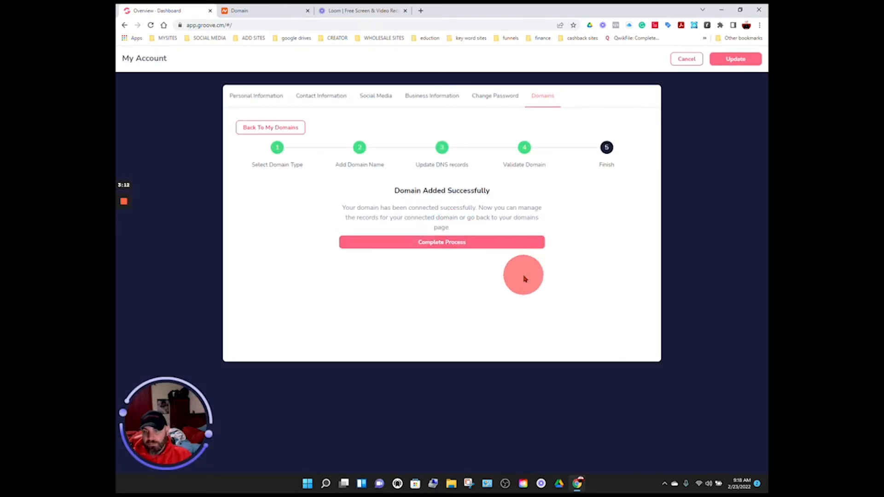
left_click(467, 244)
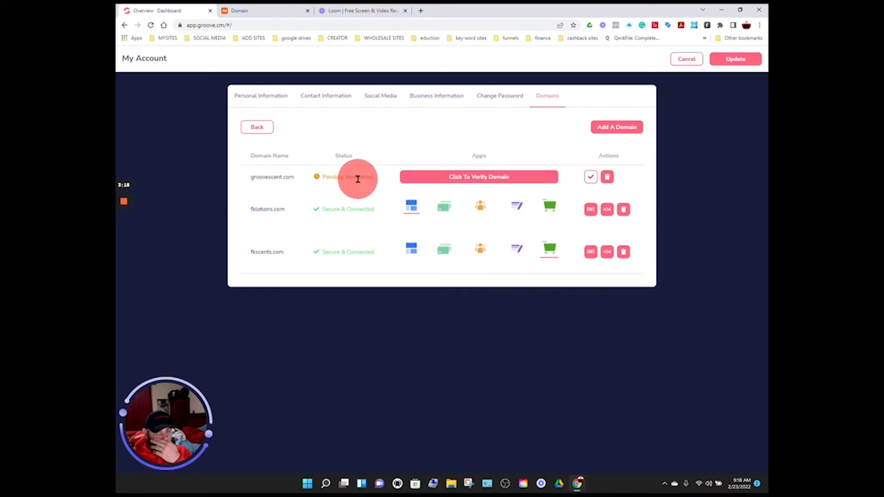
Try to verify the pending groovescent.com domain from the domain list by validating its DNS records
left_click(487, 178)
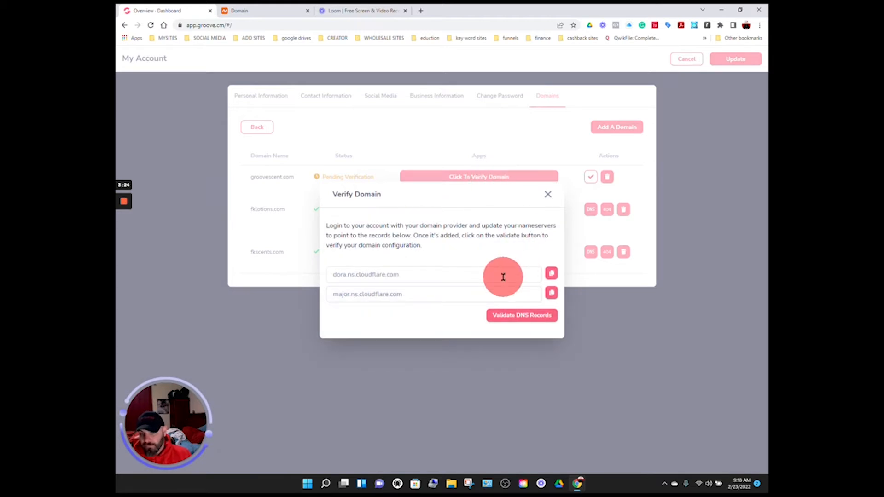
left_click(518, 317)
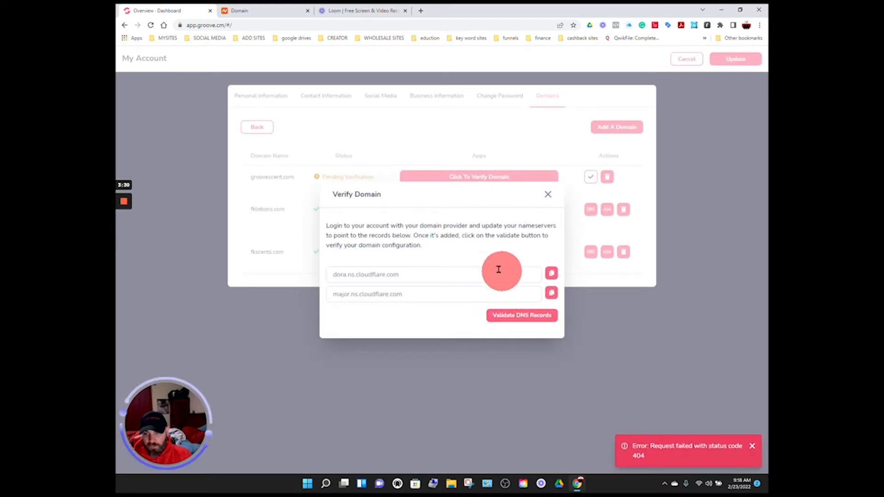
Copy the first nameserver, dora.ns.cloudflare.com, from Groove's domain verification and re-enter it as Nameserver 1 of groovescent.com in Namecheap
left_click(550, 274)
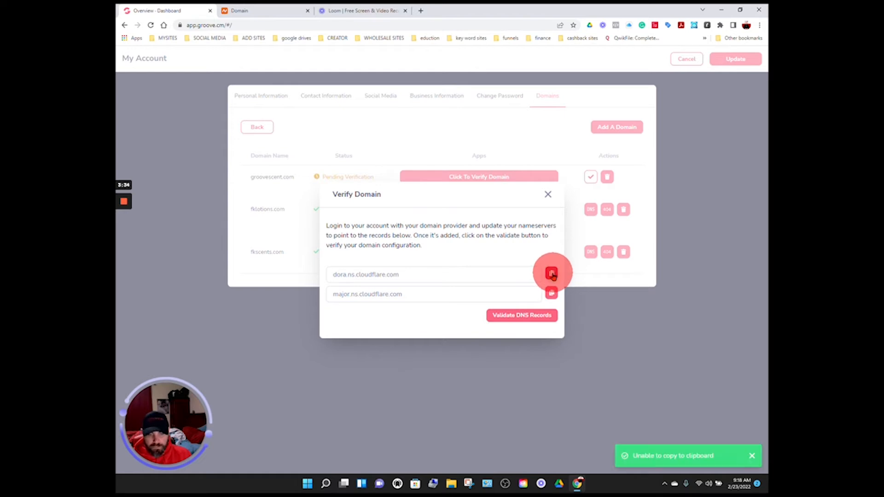
triple_click(415, 275)
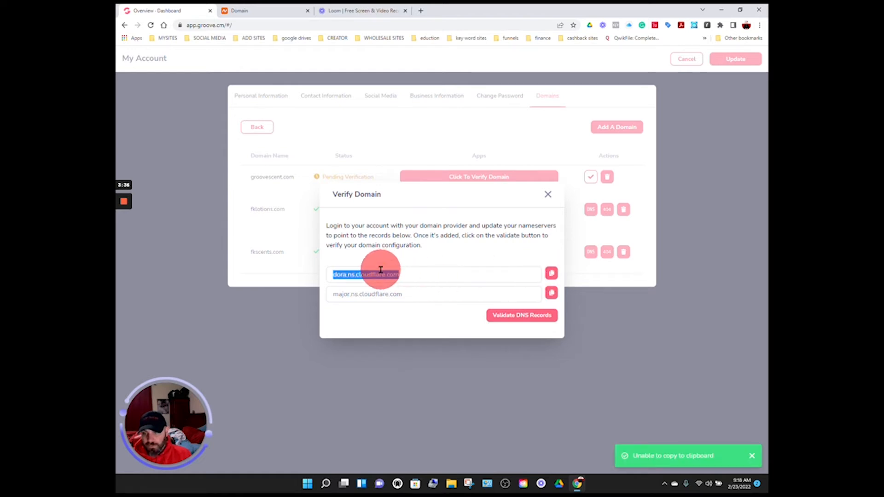
right_click(381, 274)
left_click(395, 280)
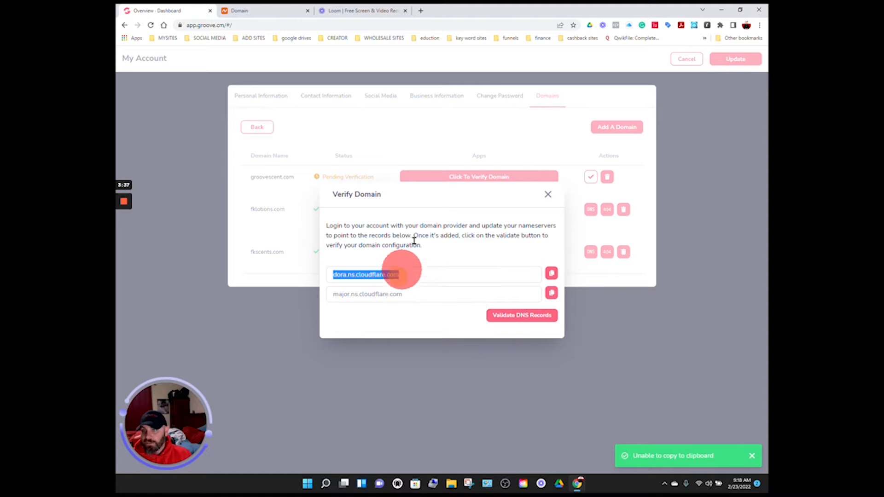
left_click(285, 12)
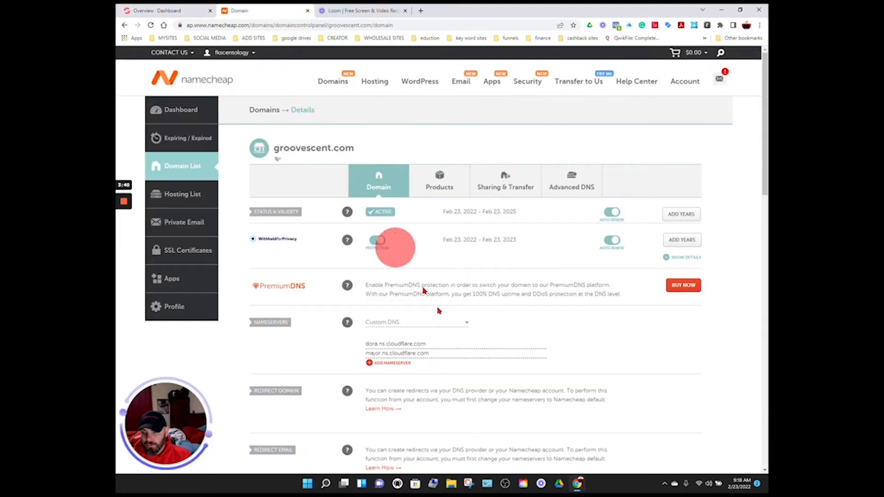
left_click_drag(459, 344, 367, 344)
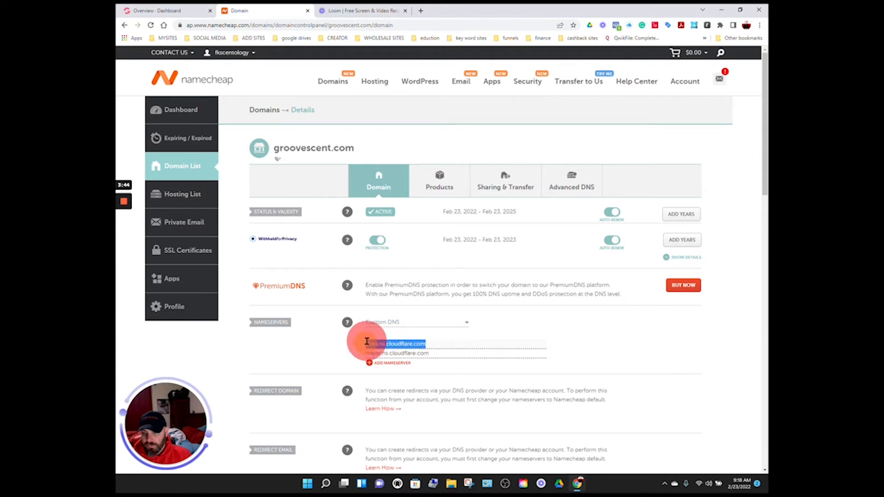
right_click(368, 343)
left_click(392, 243)
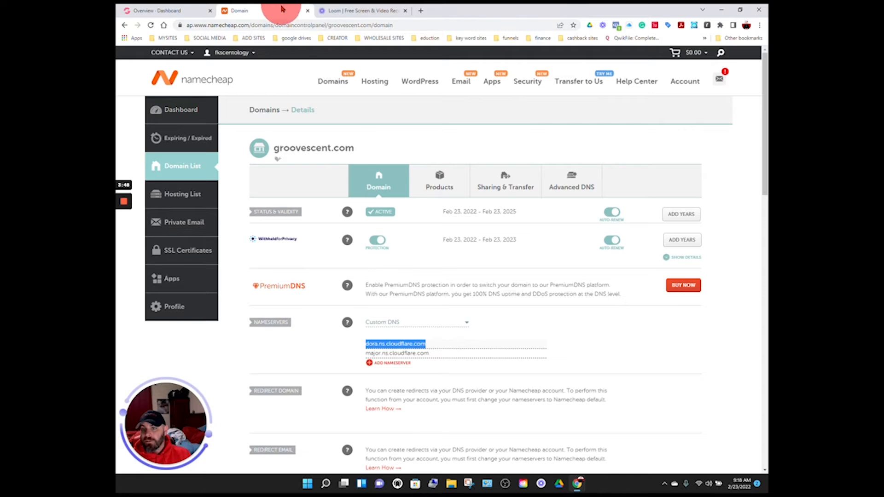
Copy major.ns.cloudflare.com from Groove, re-enter it as Nameserver 2 in Namecheap and save the custom nameservers
left_click(155, 10)
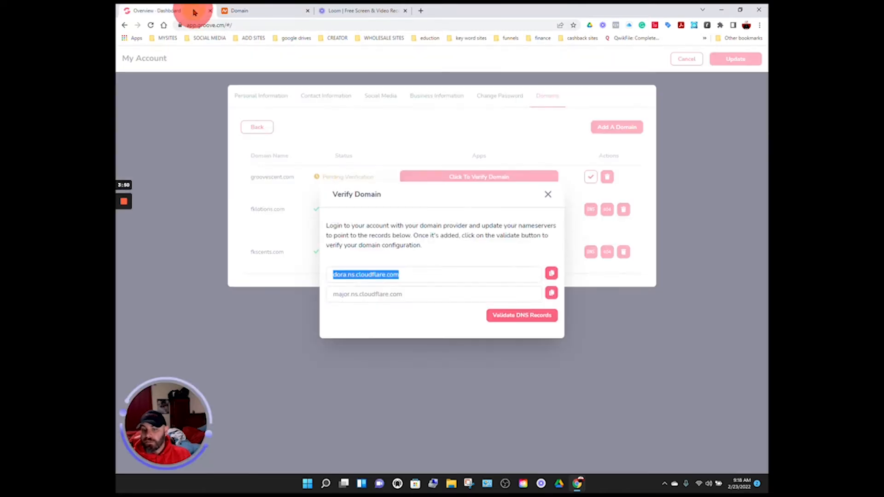
double_click(403, 295)
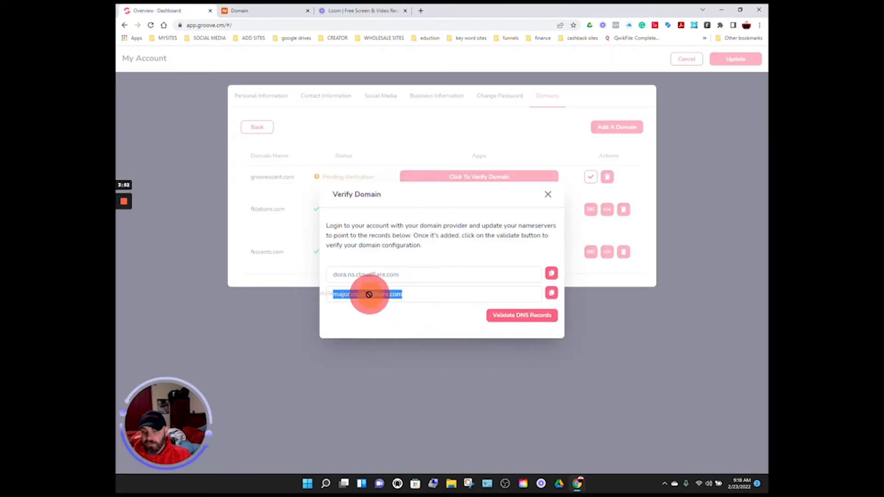
right_click(362, 294)
left_click(377, 305)
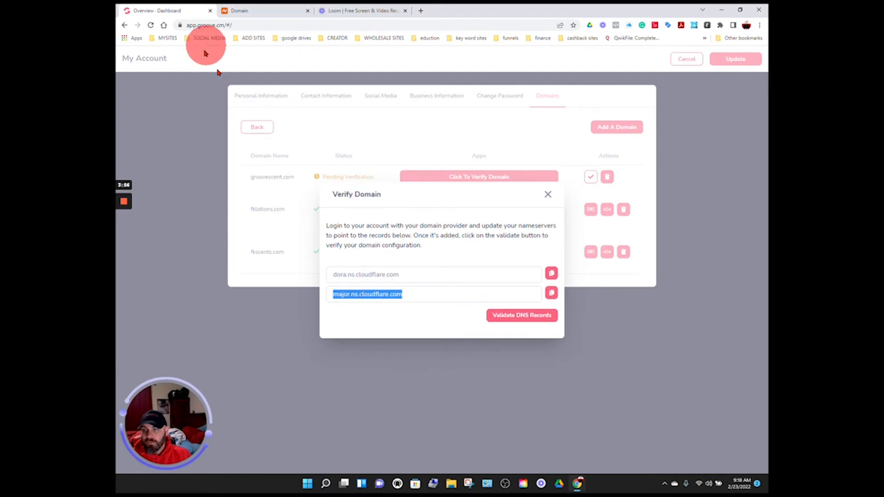
left_click(251, 18)
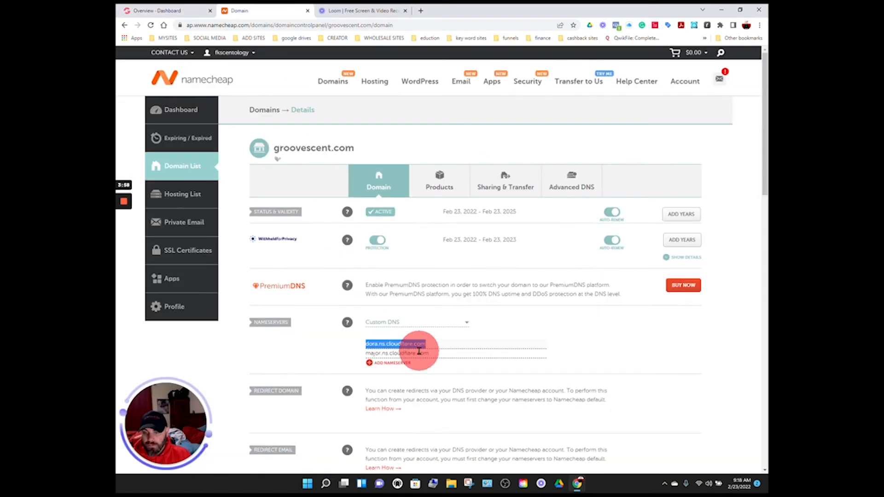
left_click(419, 352)
left_click_drag(428, 352, 367, 352)
right_click(374, 352)
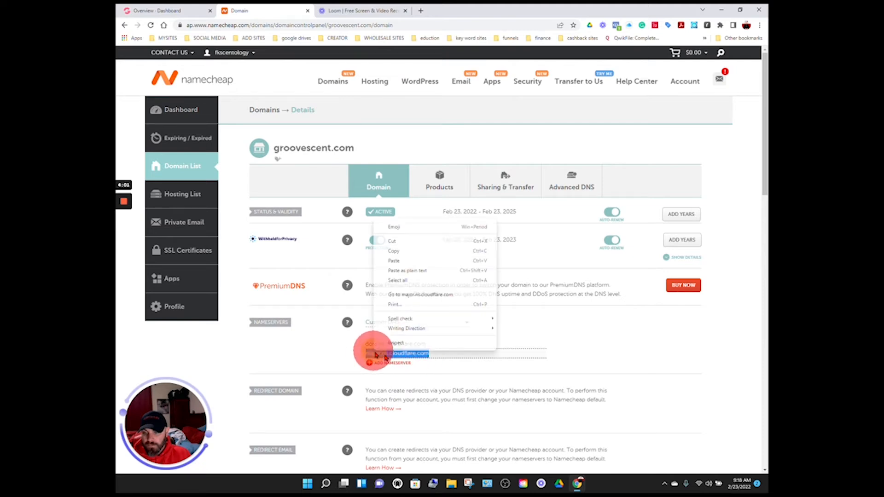
left_click(392, 260)
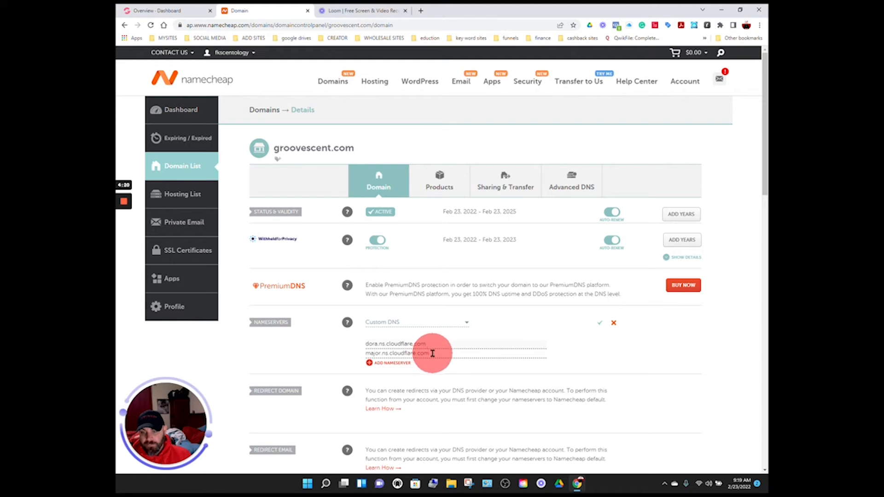
left_click(600, 324)
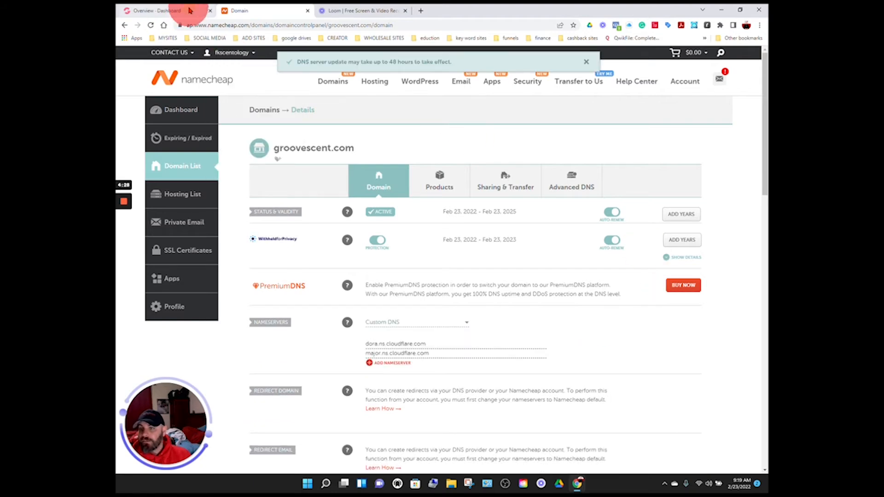
Return to Groove, validate the DNS records of groovescent.com and set GroovePages as the domain's primary app
left_click(164, 10)
left_click(513, 315)
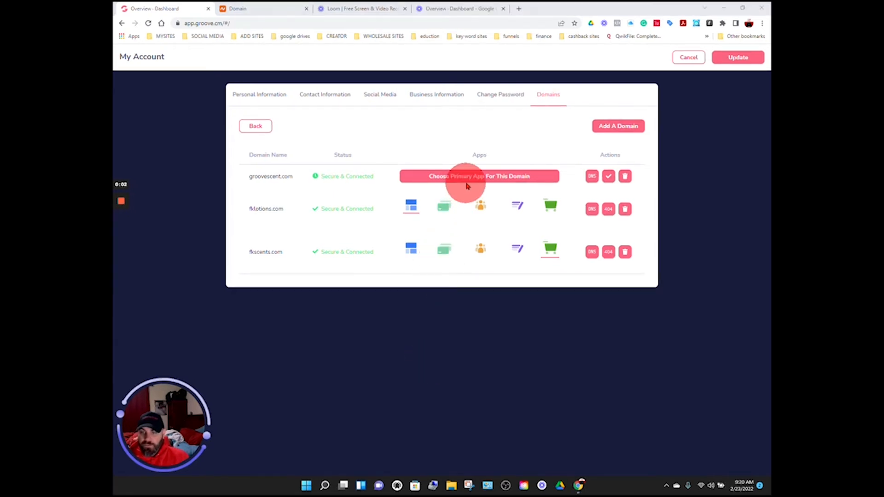
left_click(489, 177)
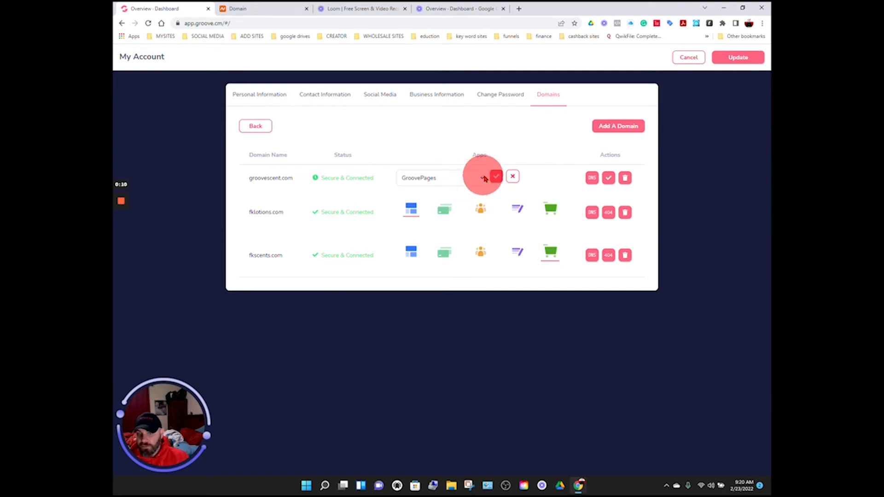
left_click(497, 177)
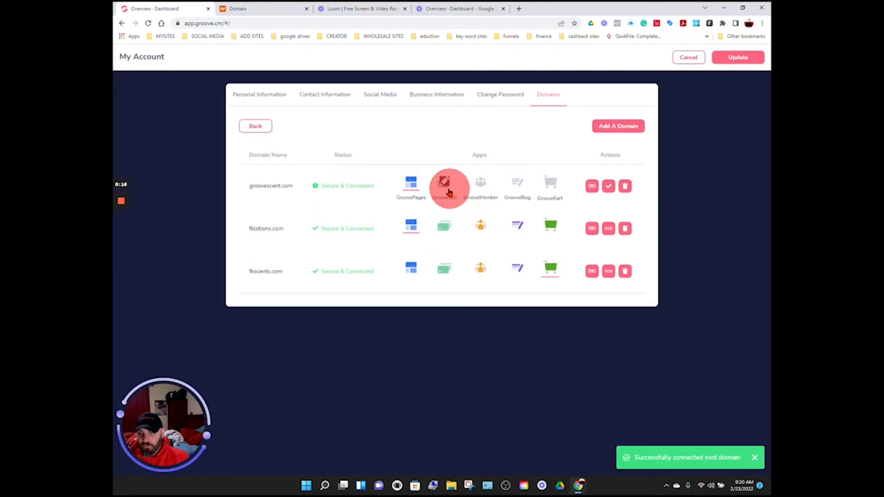
Add the subdomain checkout of type GrooveSell Branding to groovescent.com and return to the domain list
left_click(446, 189)
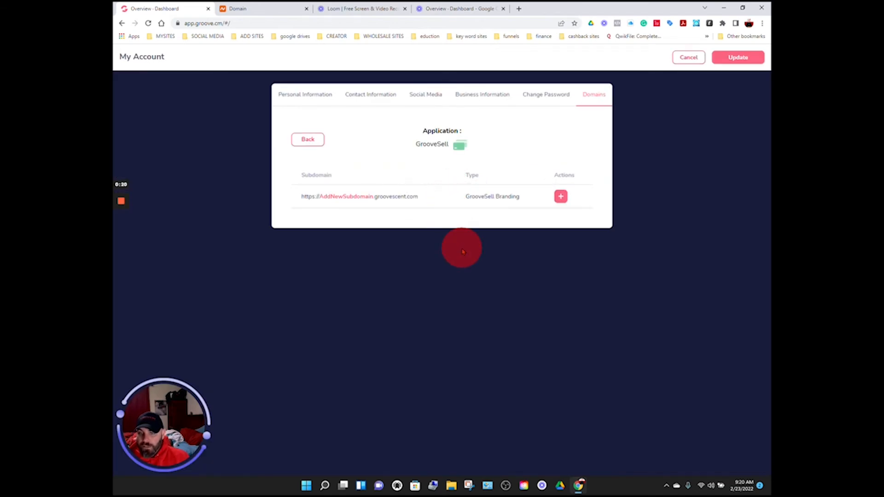
left_click(561, 196)
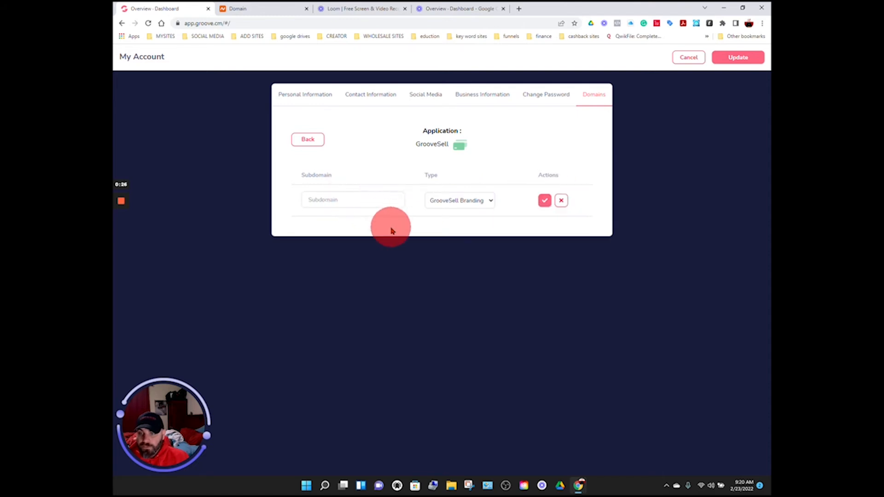
type("t")
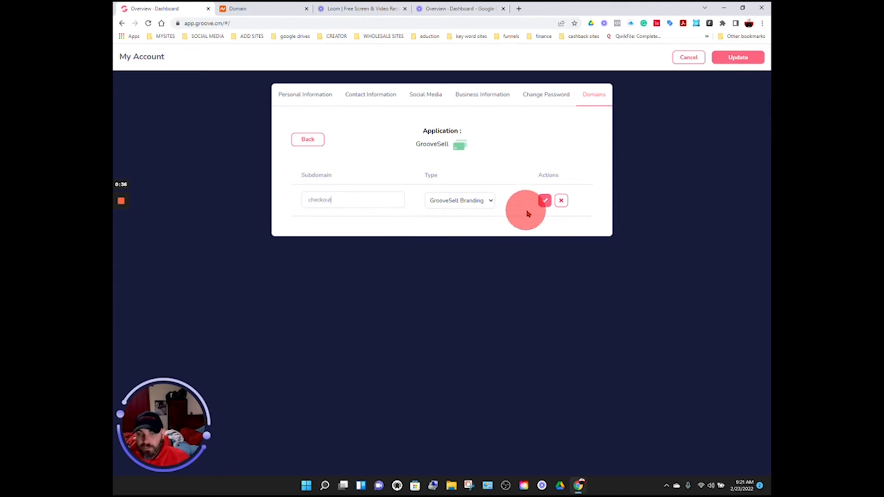
left_click(545, 201)
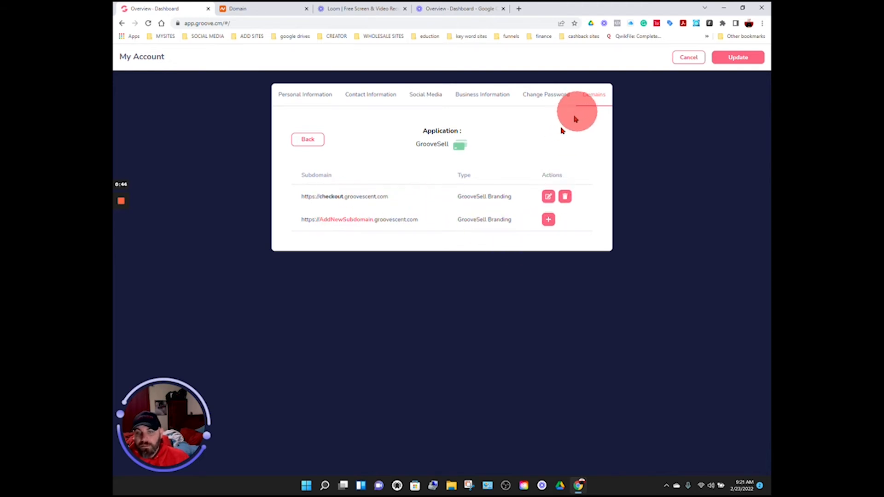
left_click(307, 139)
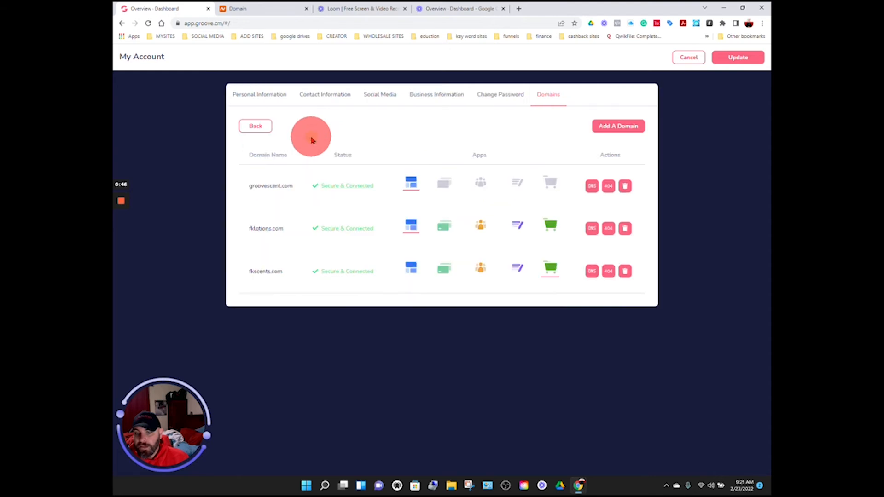
Add the subdomain members of type GrooveMember Membership to groovescent.com and return to the domain list
left_click(484, 183)
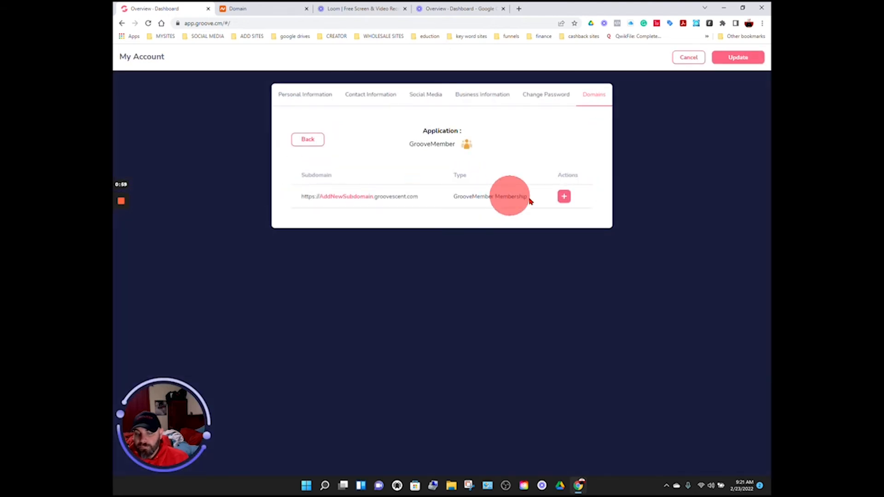
left_click(564, 197)
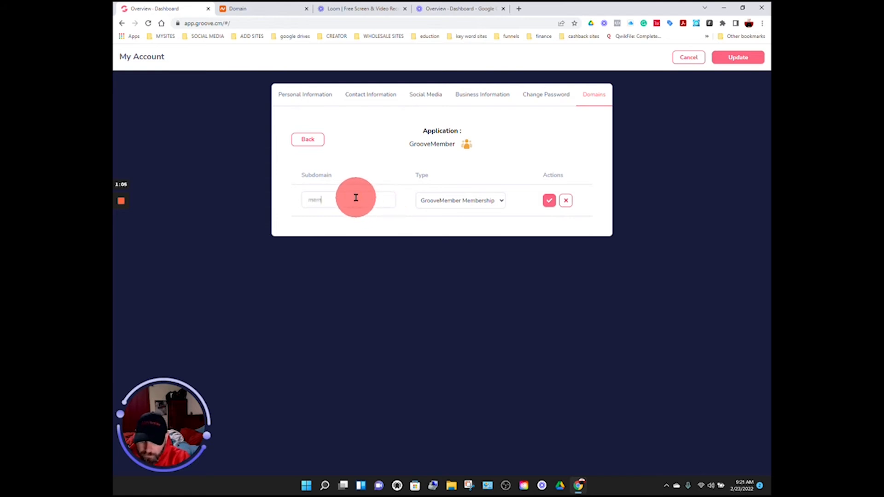
type("s")
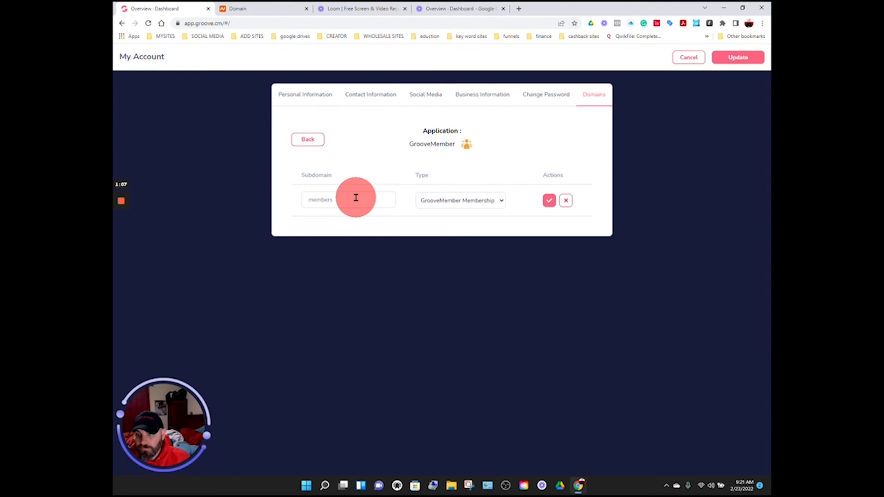
left_click(557, 200)
left_click(568, 202)
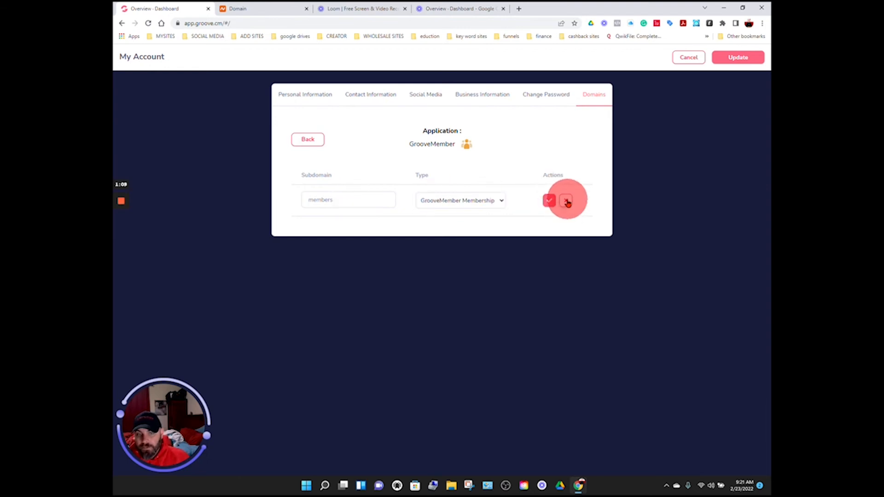
left_click(550, 201)
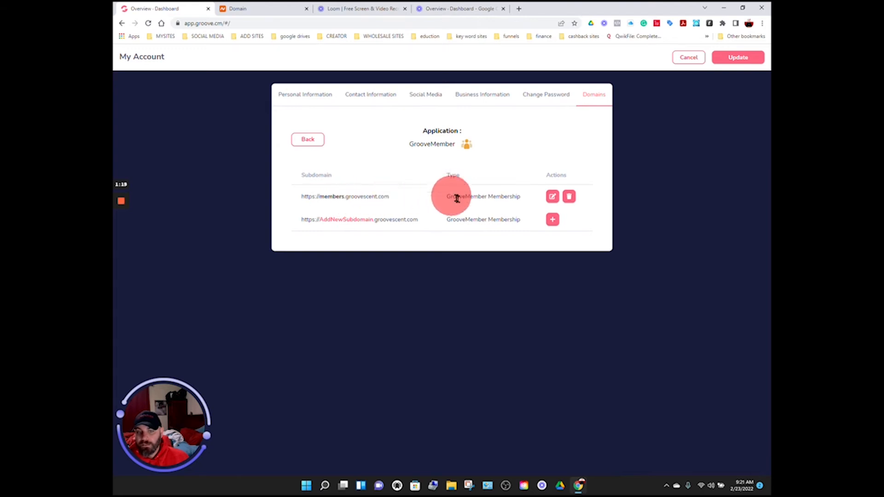
left_click(308, 139)
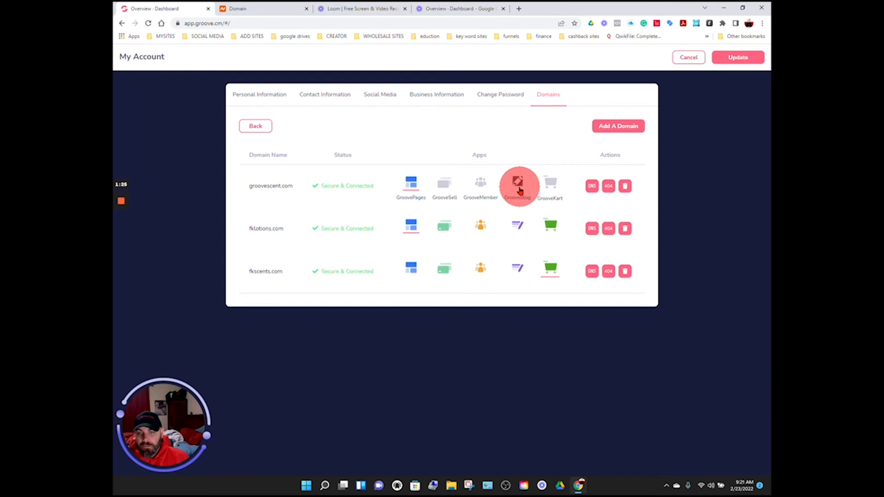
Add the GrooveBlog subdomain blog to groovescent.com and return to the domain list
left_click(520, 190)
left_click(359, 199)
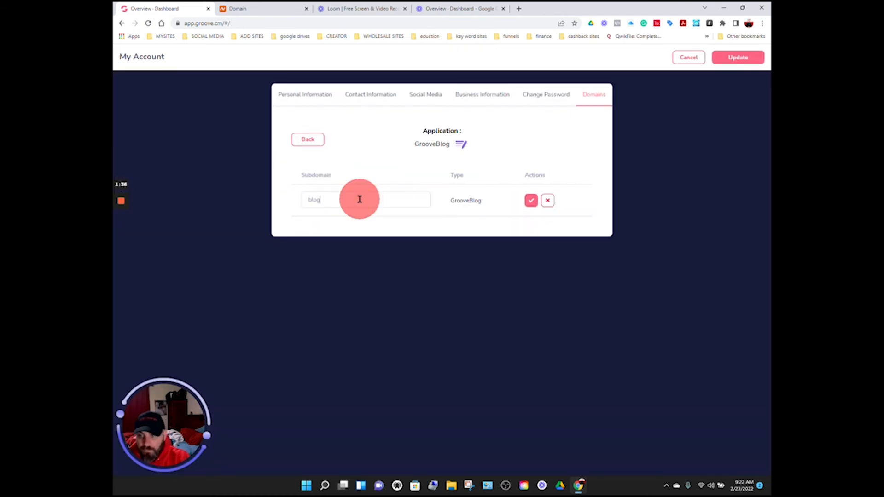
left_click(532, 203)
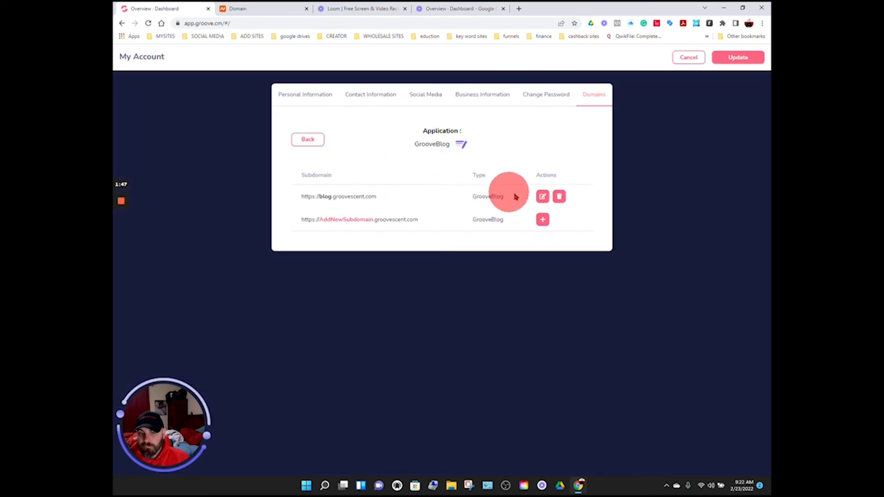
left_click(309, 140)
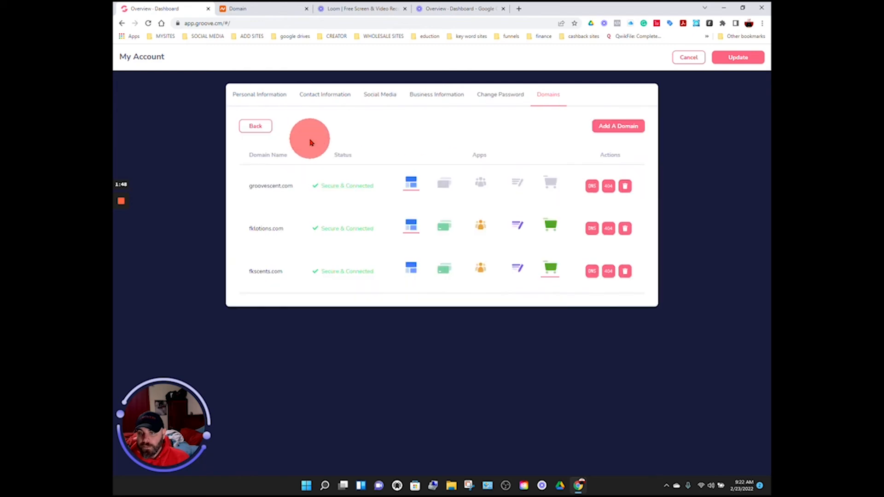
Add the GrooveKart subdomain store to groovescent.com and update the account settings
left_click(552, 184)
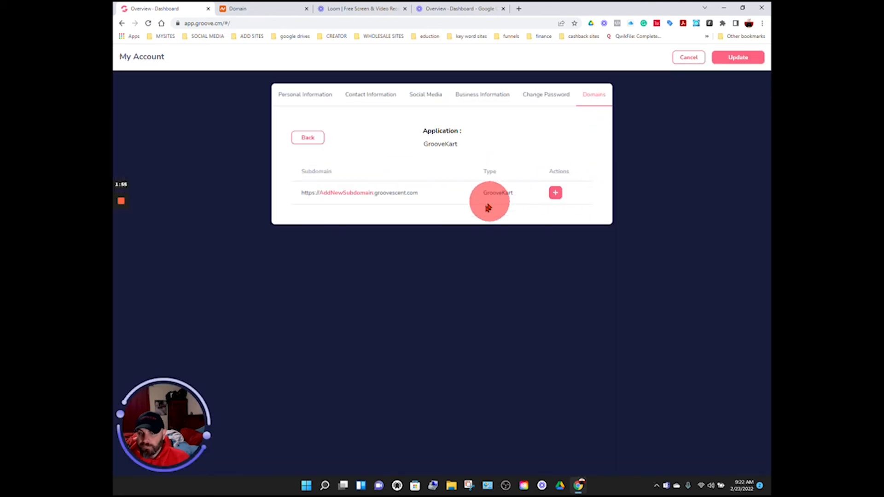
left_click(556, 192)
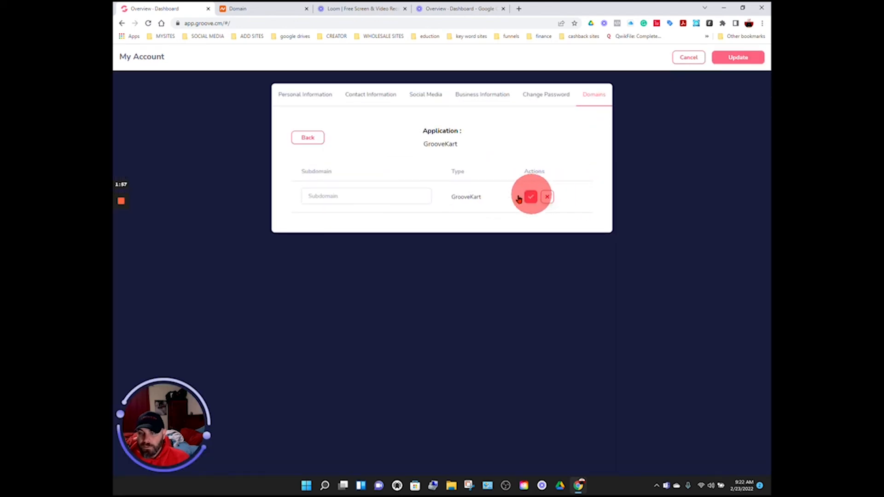
left_click(379, 196)
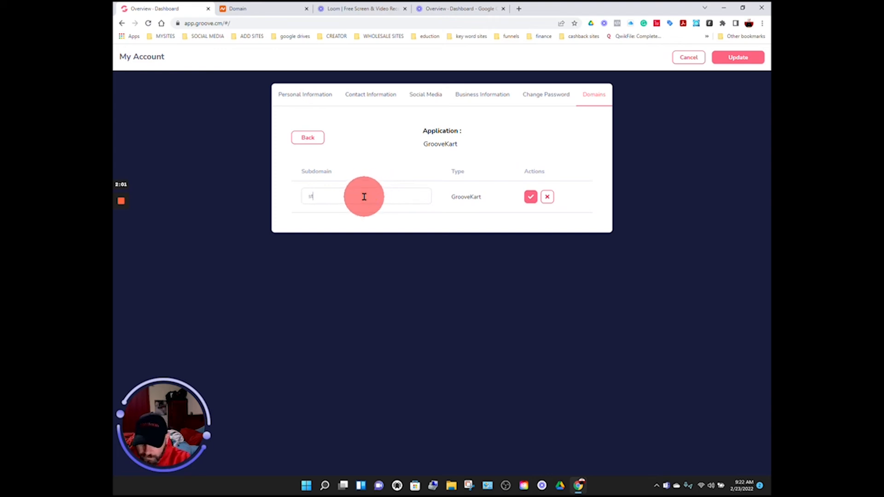
left_click(529, 198)
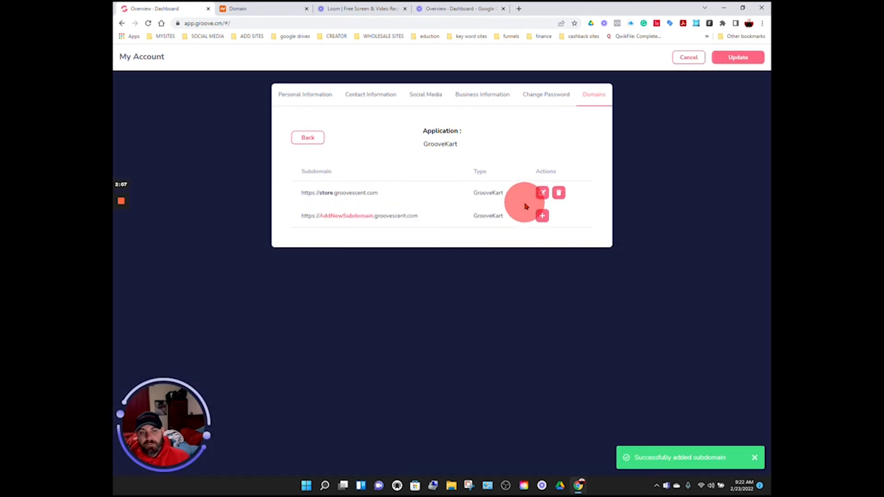
left_click(756, 65)
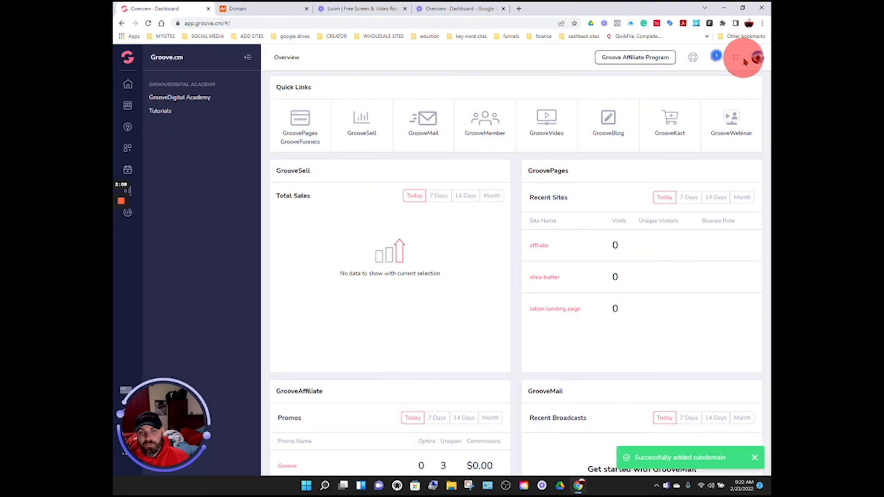
Check the GrooveKart subdomain of groovescent.com in the account's custom domains and update the account settings
left_click(757, 57)
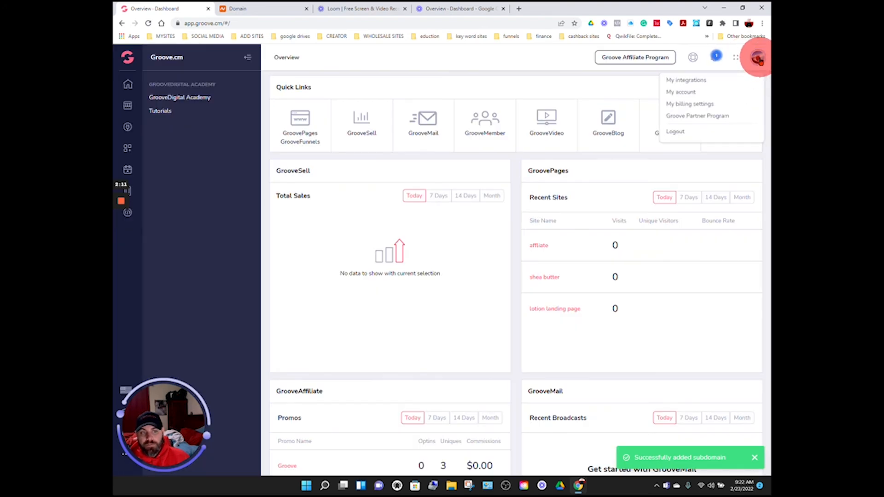
left_click(705, 98)
left_click(684, 96)
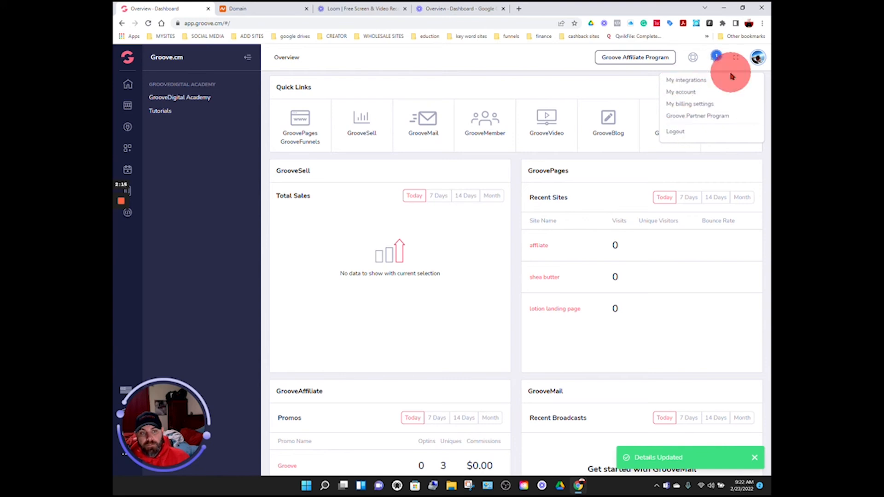
left_click(678, 94)
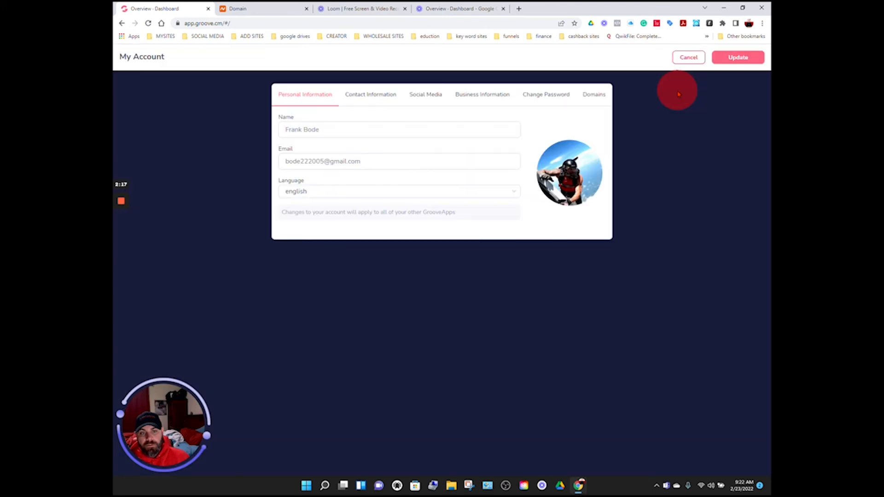
left_click(590, 97)
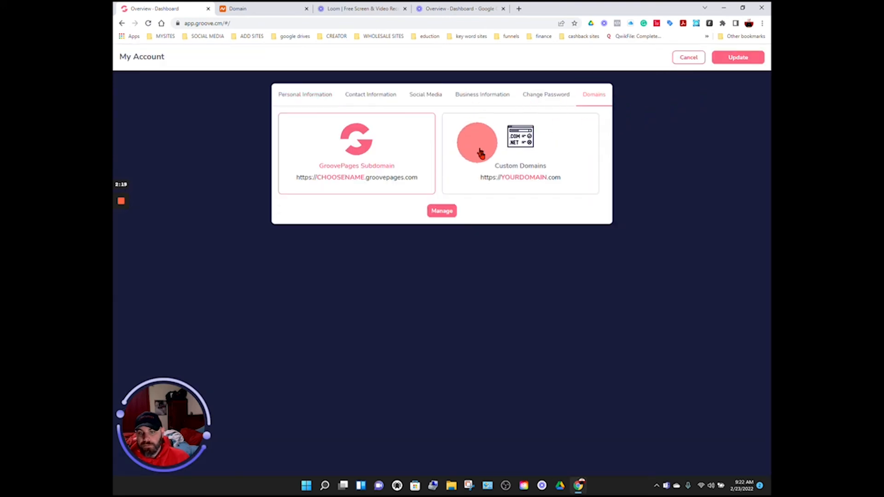
left_click(480, 180)
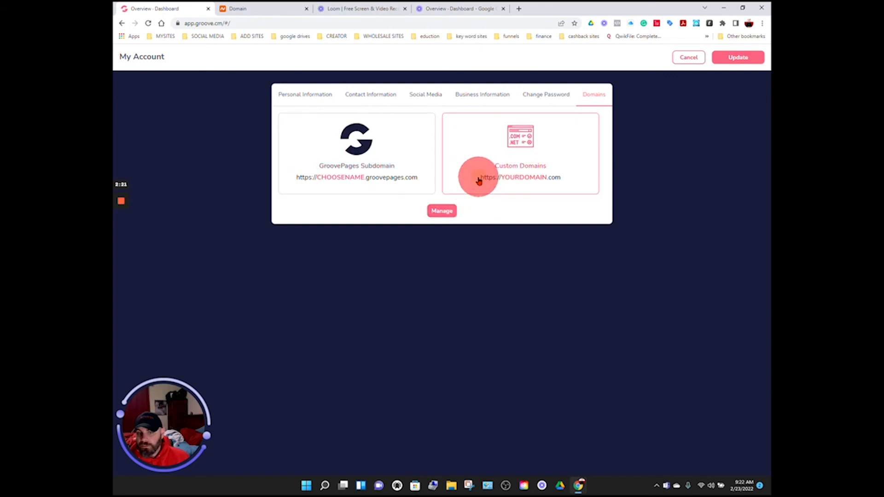
left_click(444, 211)
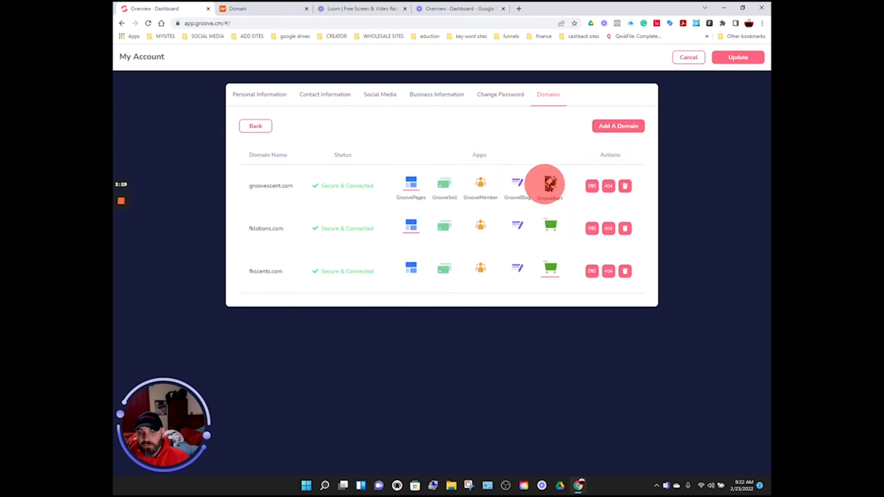
left_click(551, 185)
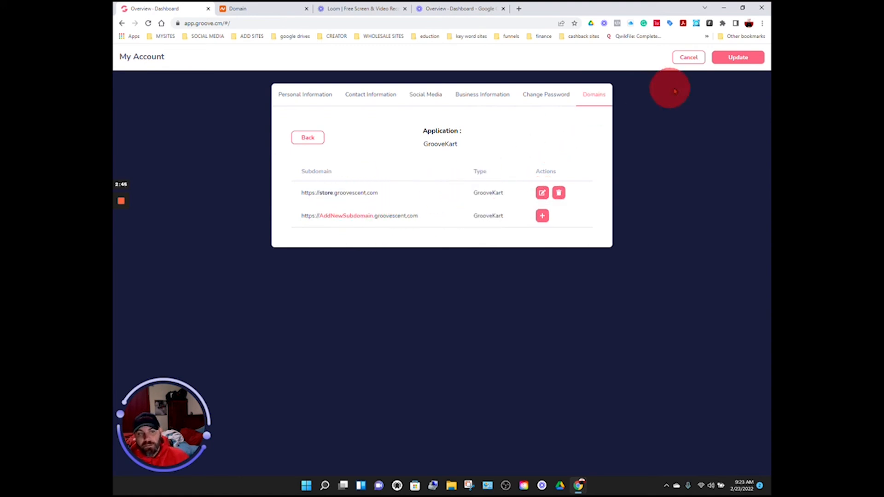
left_click(738, 58)
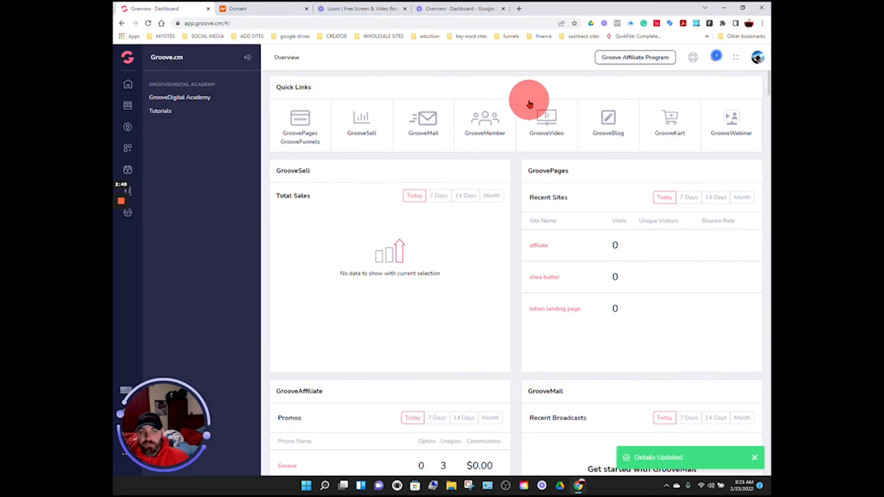
Examine the DNS records of groovescent.com in the account's custom domains and leave the account settings without saving
left_click(758, 58)
left_click(694, 119)
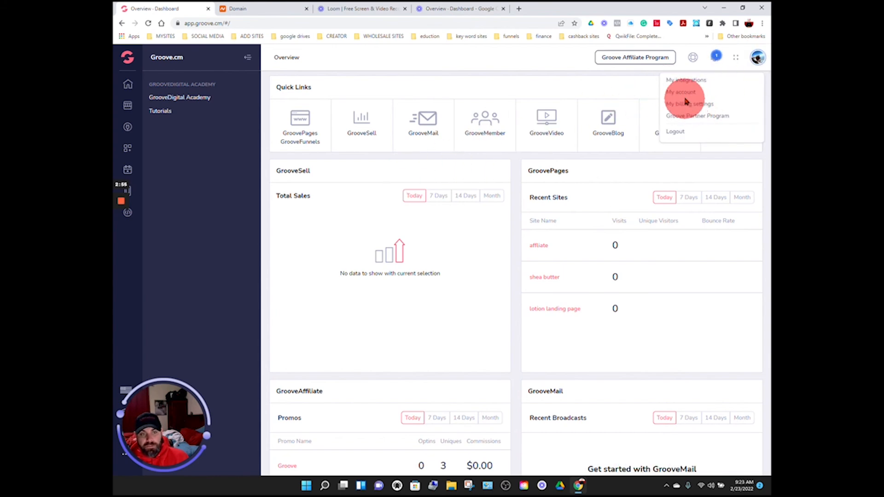
left_click(683, 95)
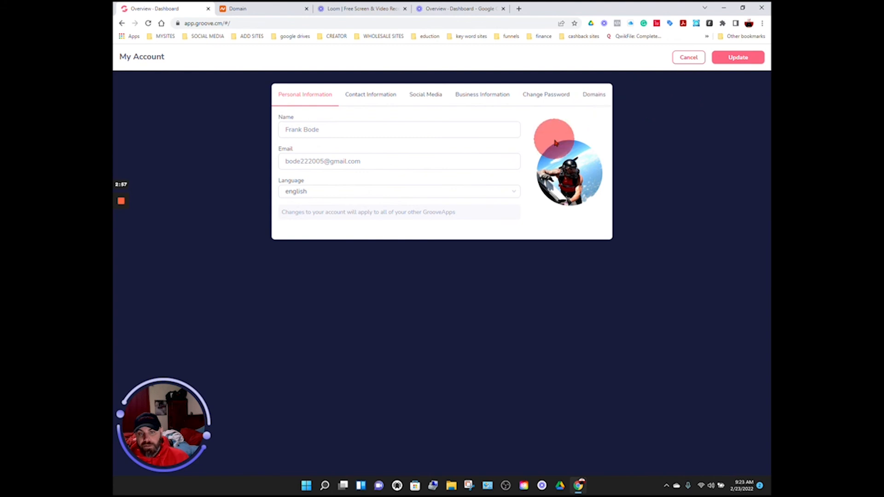
left_click(595, 96)
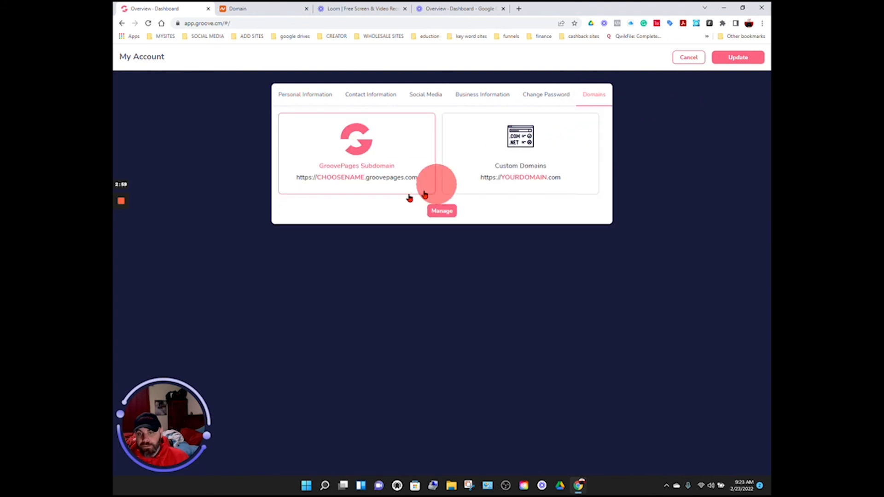
left_click(483, 173)
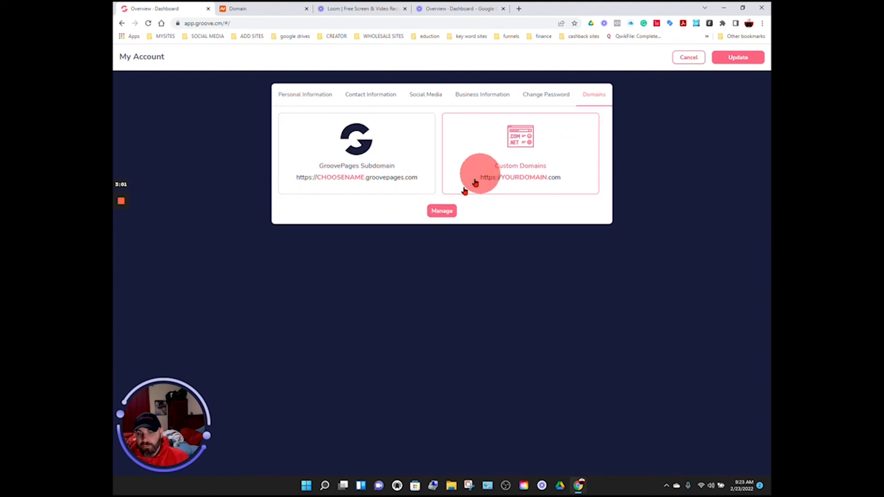
left_click(442, 211)
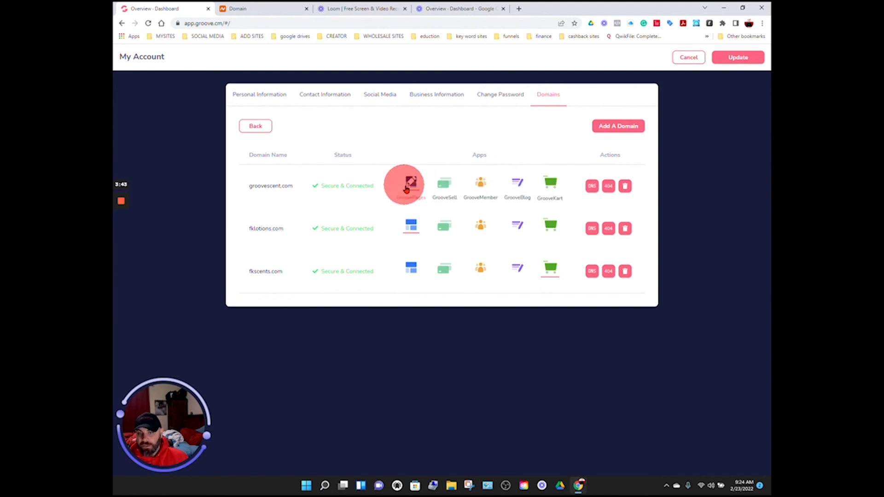
left_click(591, 187)
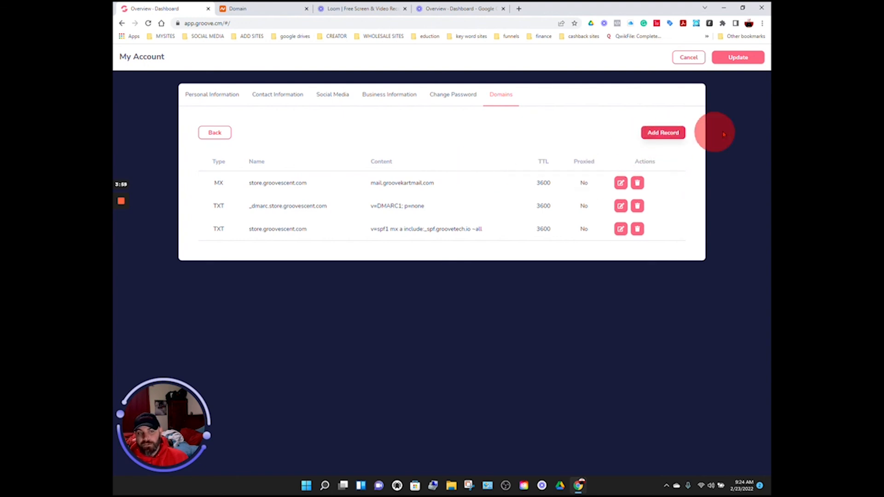
left_click(688, 57)
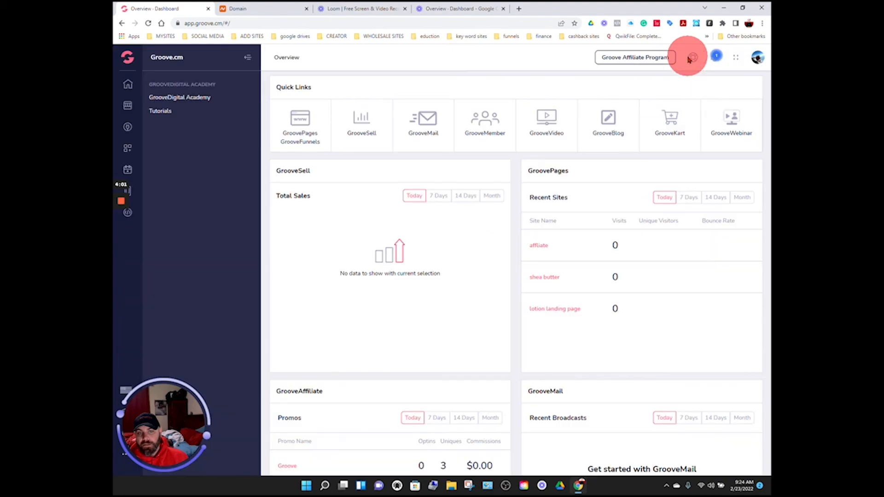